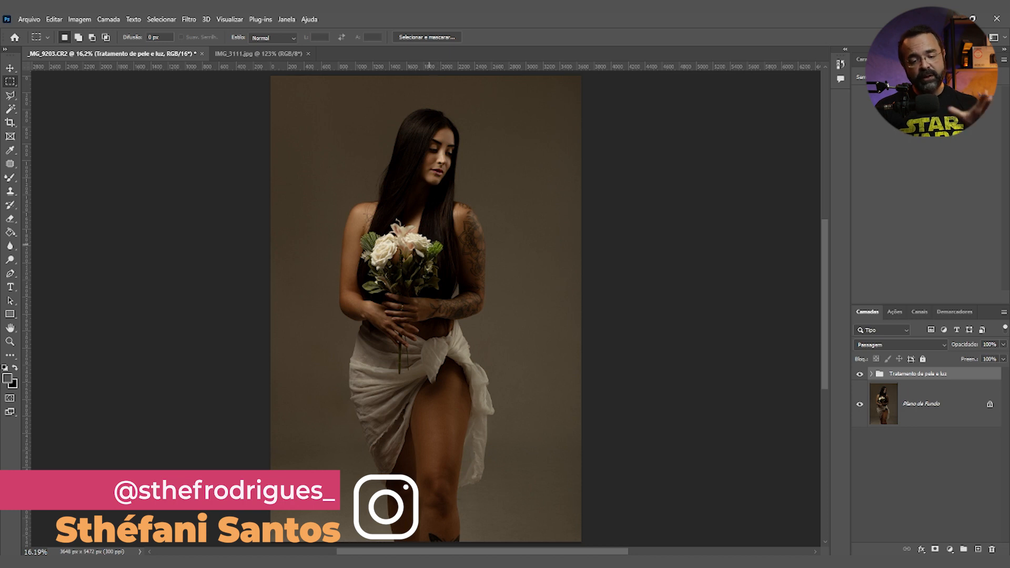
Make a rectangular selection around nearly the whole photo and deselect it.
drag(277, 84, 580, 542)
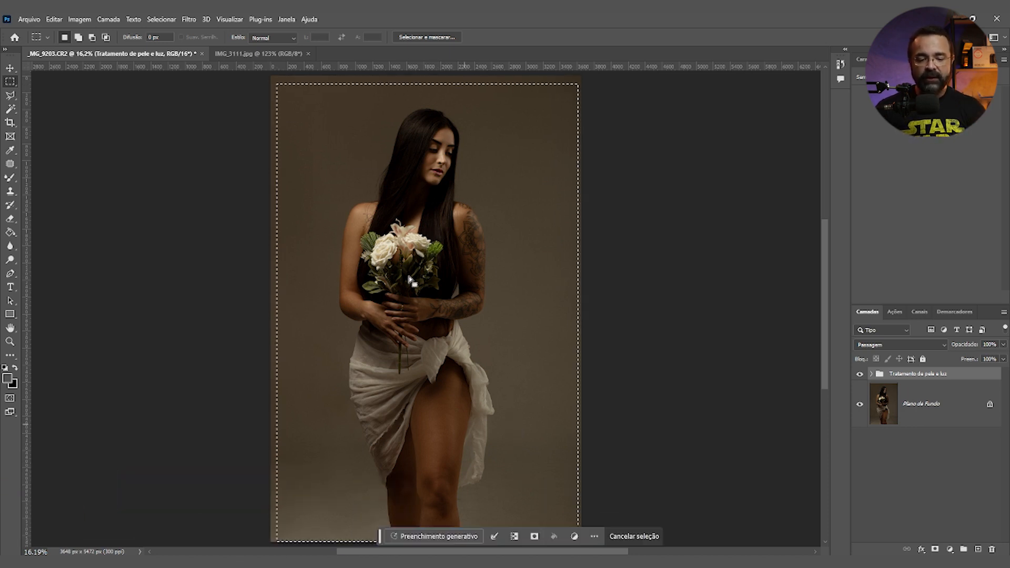
key(ctrl+d)
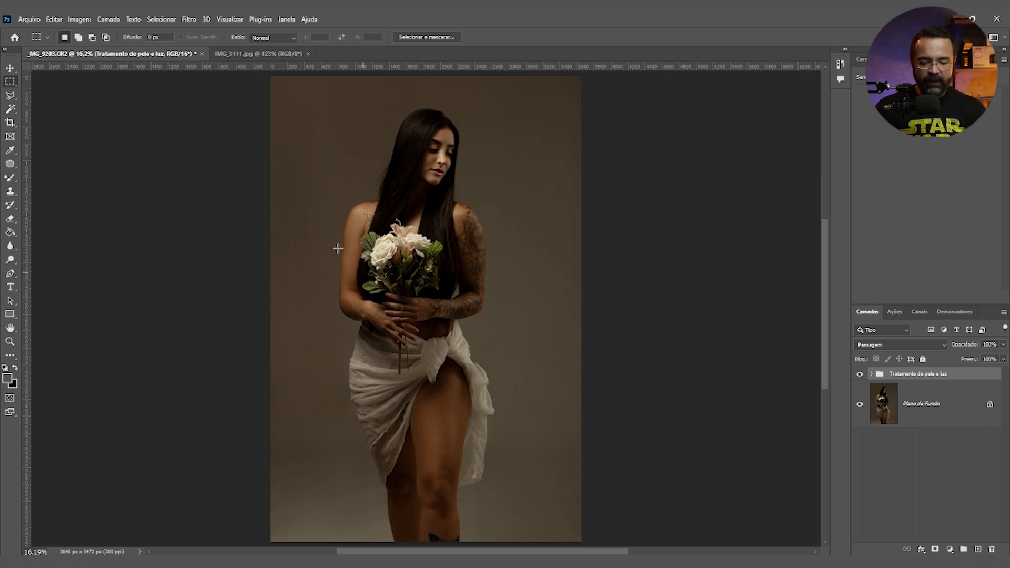
Clear the fixed crop ratio and extend the crop frame beyond both sides of the photo.
key(c)
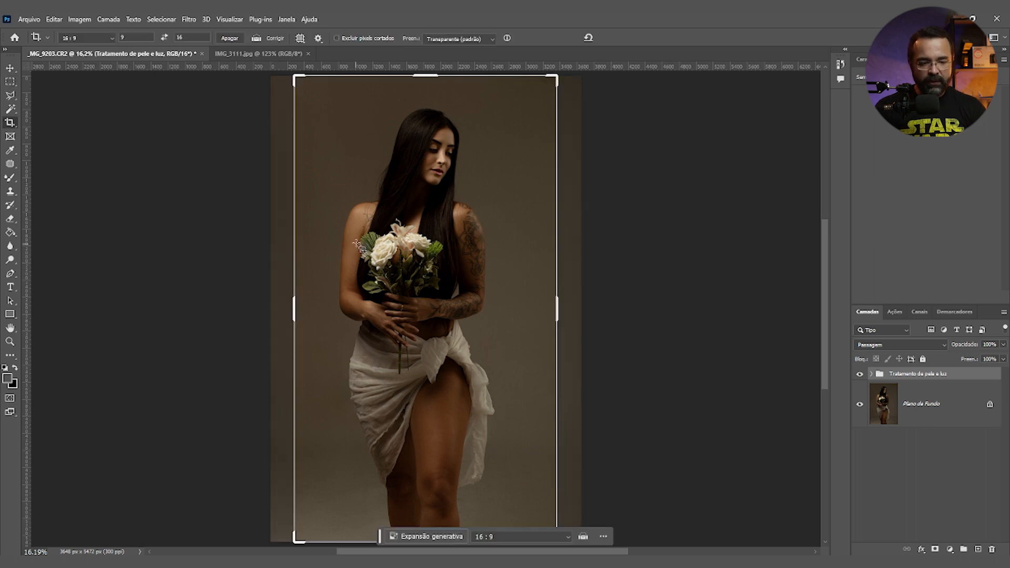
click(111, 38)
click(84, 46)
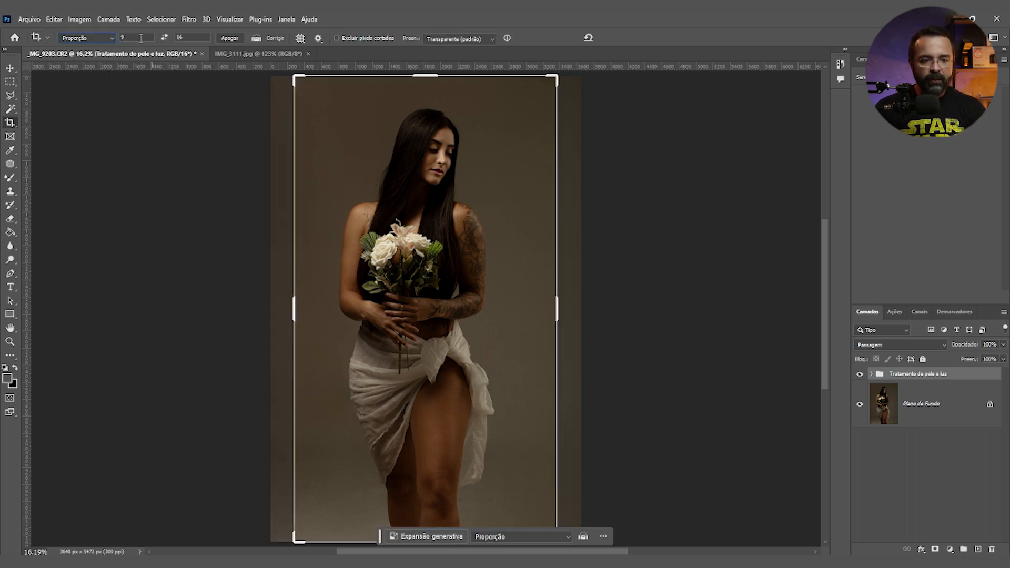
key(BackSpace)
drag(183, 38, 169, 37)
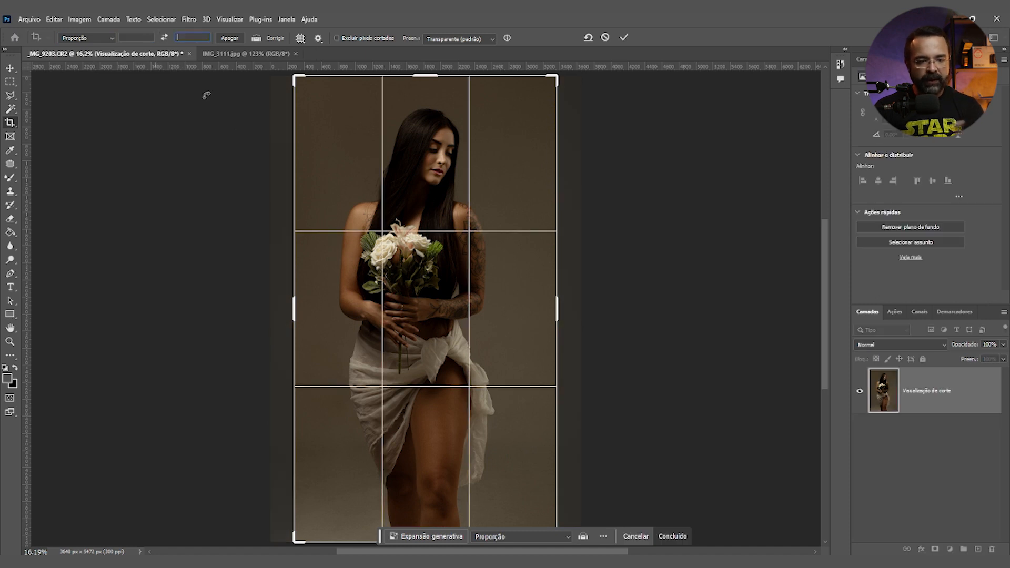
drag(294, 308, 231, 305)
drag(620, 307, 741, 306)
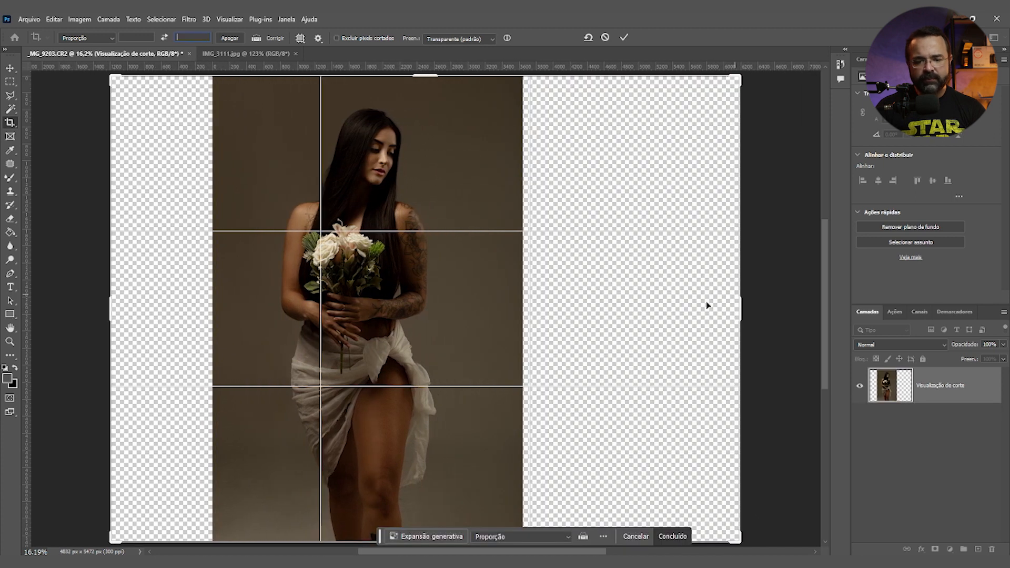
Set the crop ratio to 2:3 swapped to landscape and enlarge the frame to the photo's full height, with the woman roughly centred.
click(100, 38)
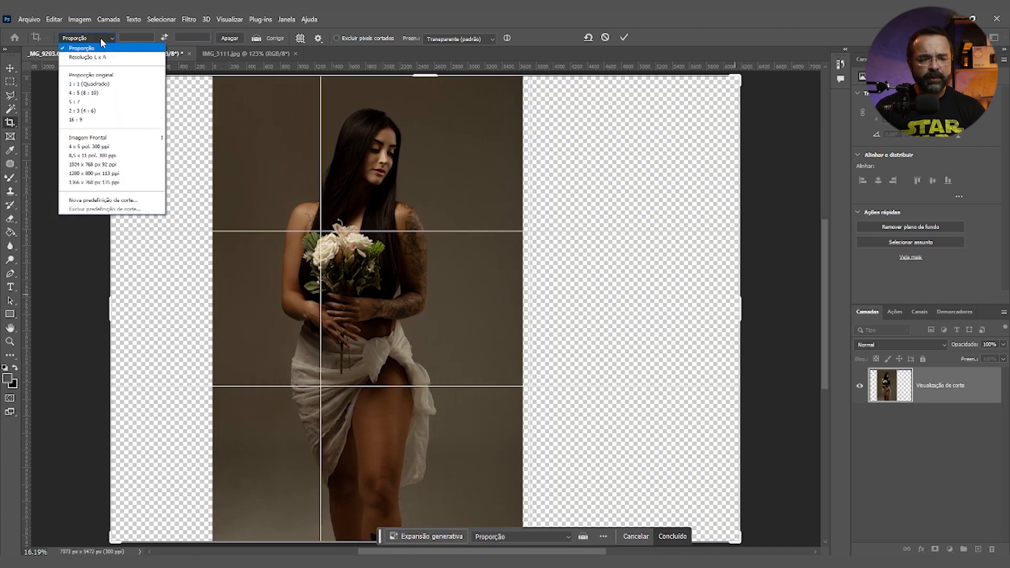
click(84, 110)
click(166, 37)
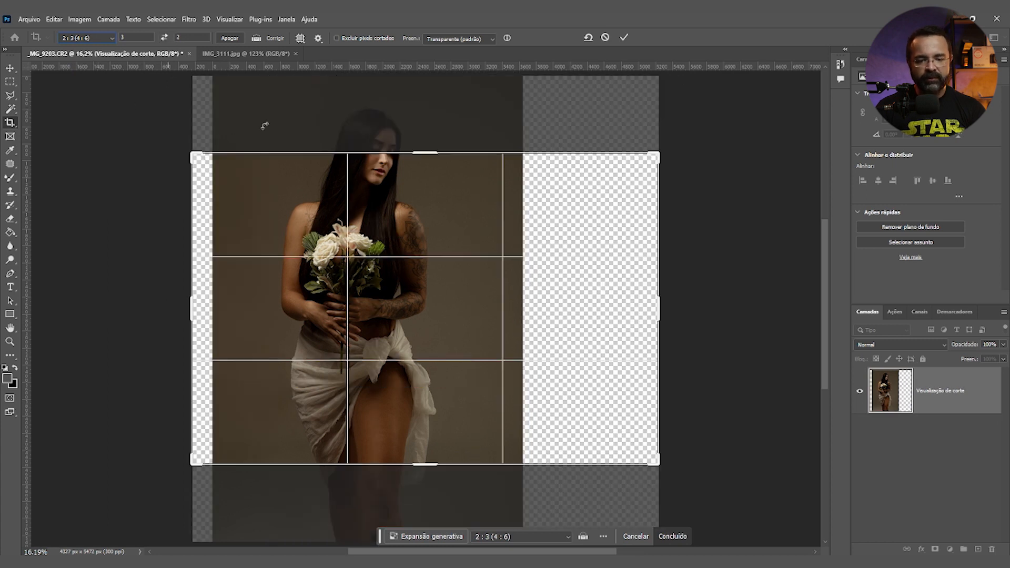
drag(428, 153, 427, 115)
drag(433, 504, 488, 478)
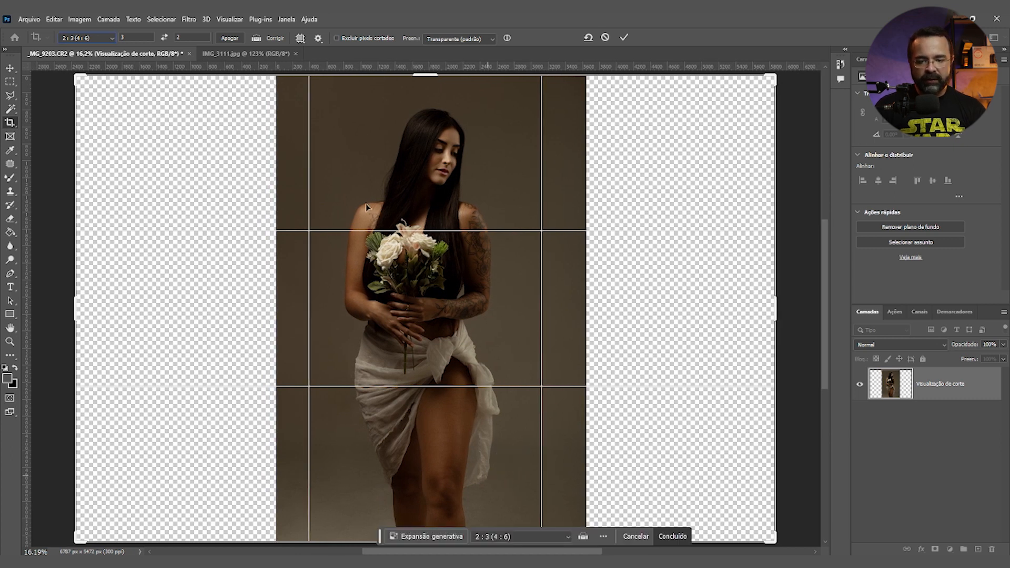
drag(469, 216, 476, 216)
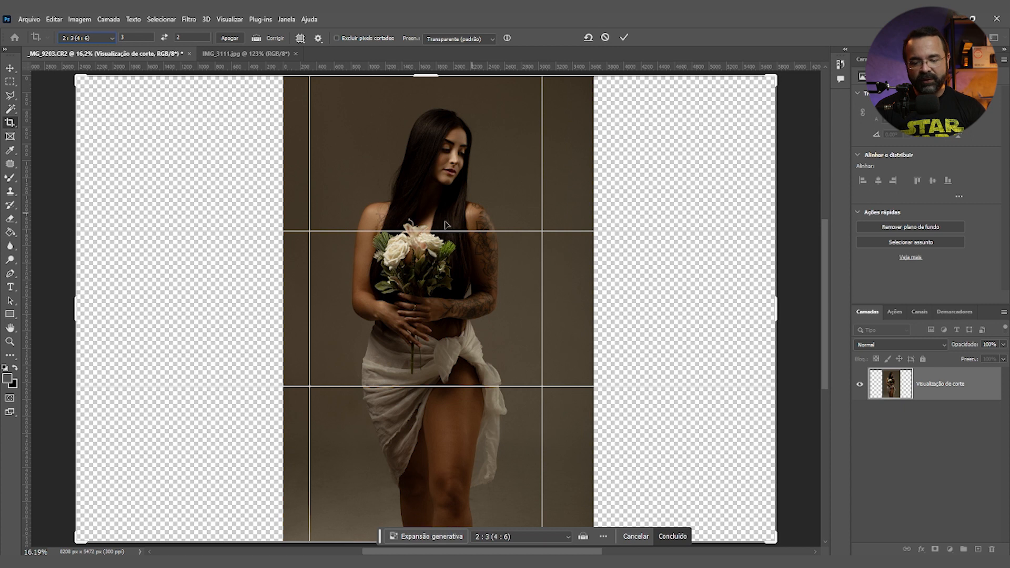
Set the crop's fill to content-aware (Preenchimento sensível ao conteúdo) and apply the widened crop.
click(472, 41)
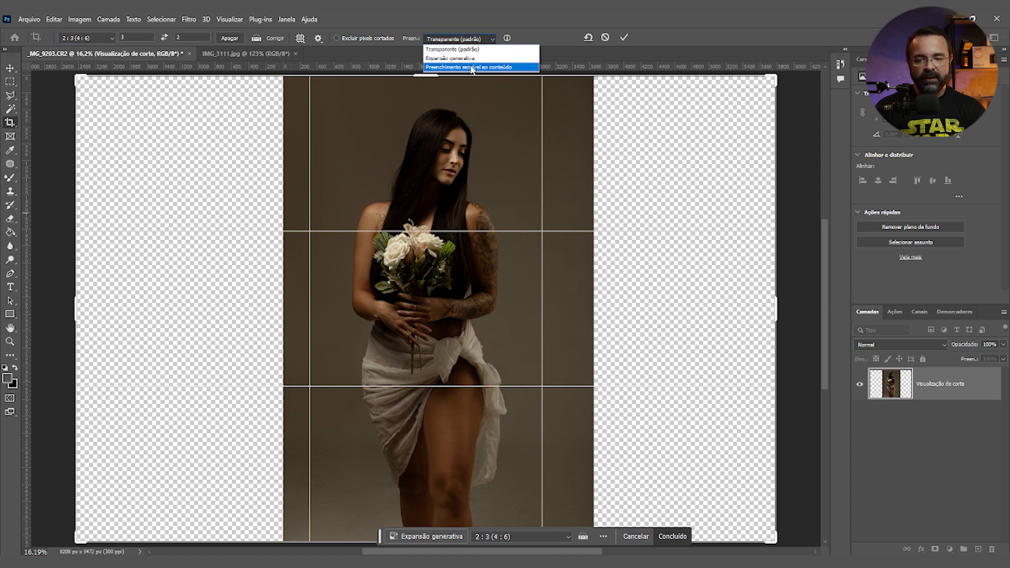
click(488, 67)
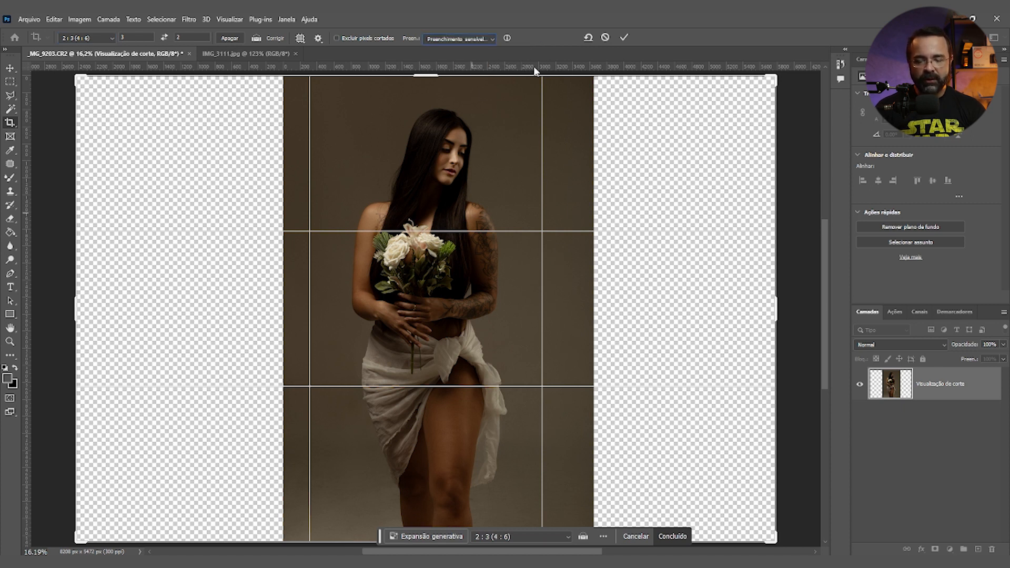
click(631, 39)
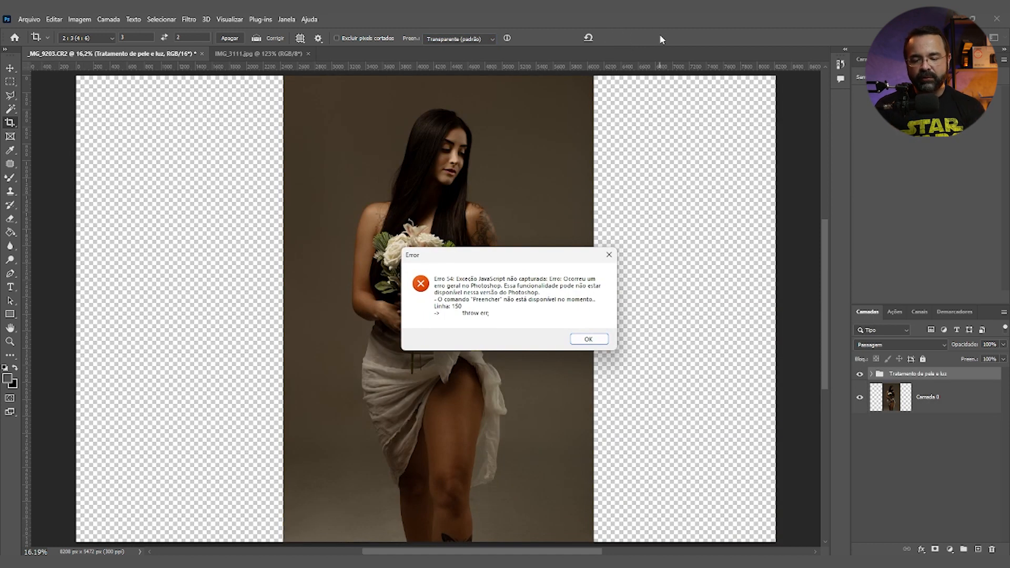
click(584, 339)
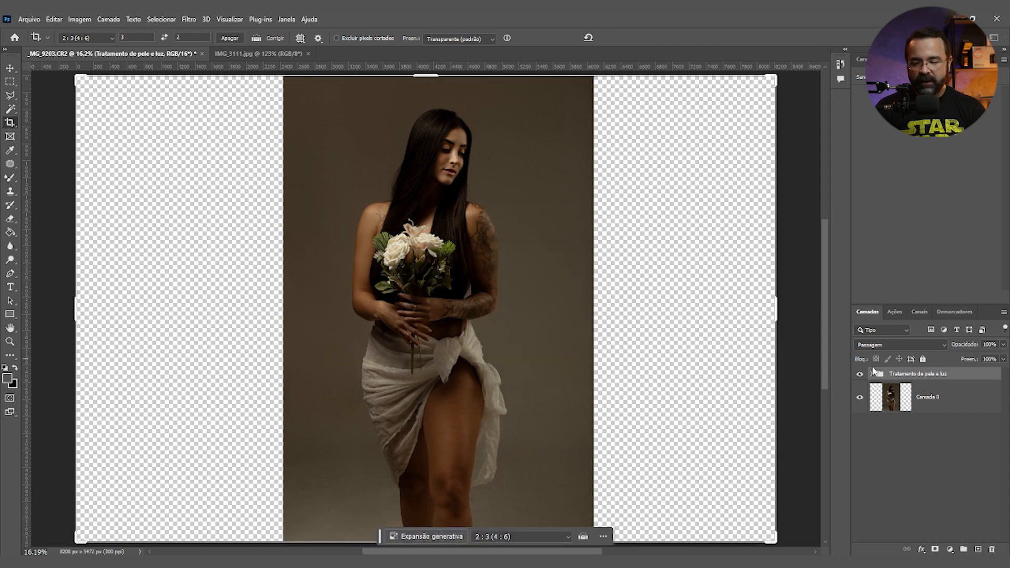
Compare the photo with and without the Tratamento de pele e luz group and stamp all visible layers into a new layer above it.
click(860, 374)
click(860, 375)
click(861, 374)
click(861, 375)
click(919, 389)
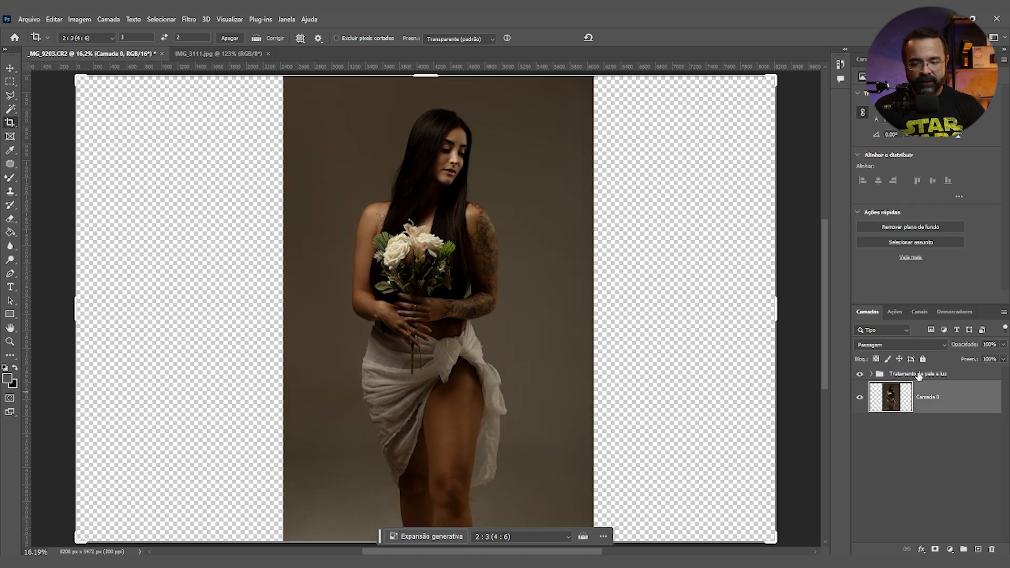
click(916, 378)
key(ctrl+alt+shift+e)
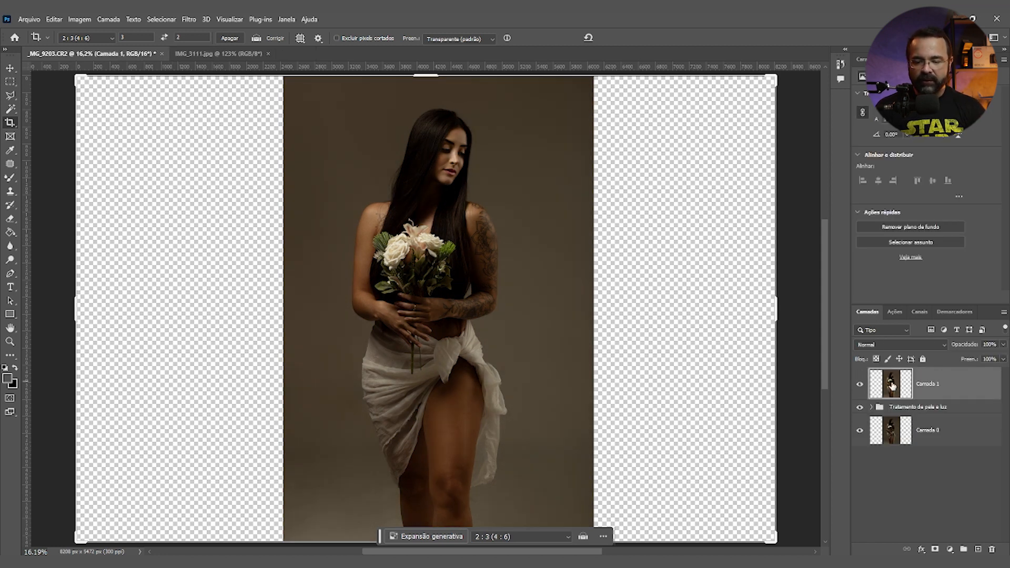
Try to fill the empty sides of the merged layer with a content-aware crop, then delete that layer and undo the deletion.
click(472, 39)
click(477, 65)
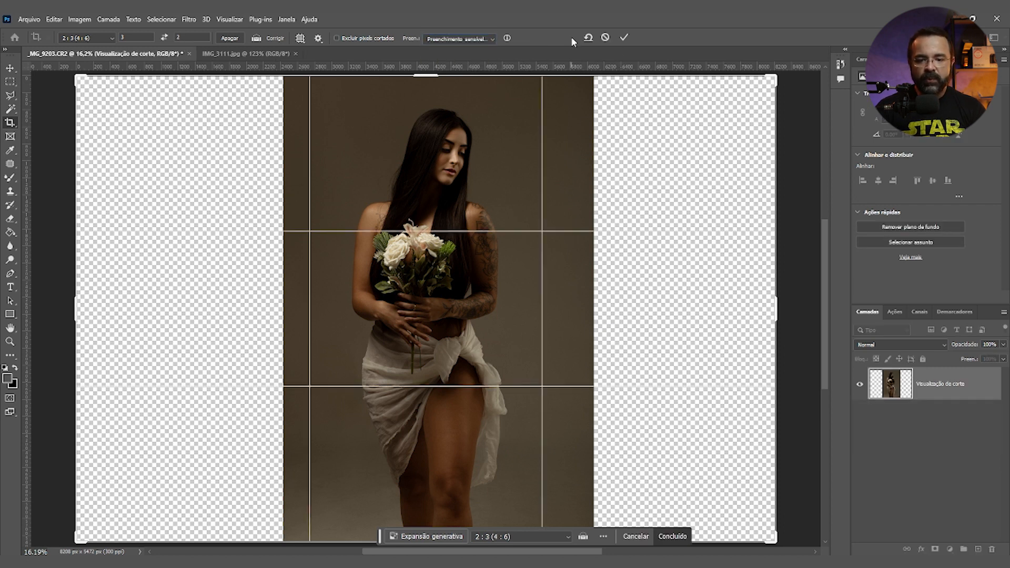
click(624, 38)
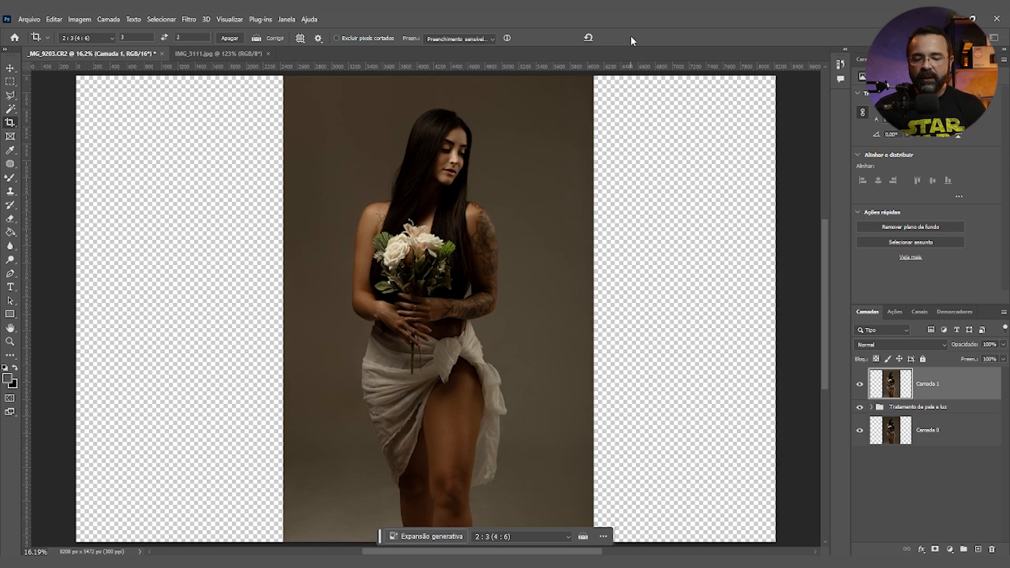
drag(950, 389, 992, 549)
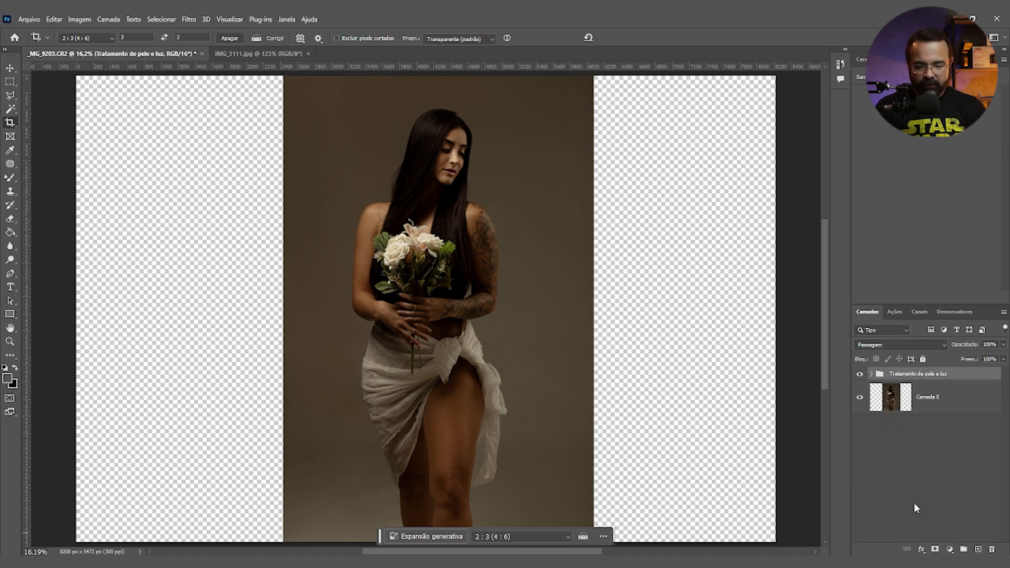
key(ctrl+z)
Fill the transparent sides of the merged layer by reapplying the crop with content-aware fill, and leave the Crop tool.
key(v)
key(c)
click(461, 39)
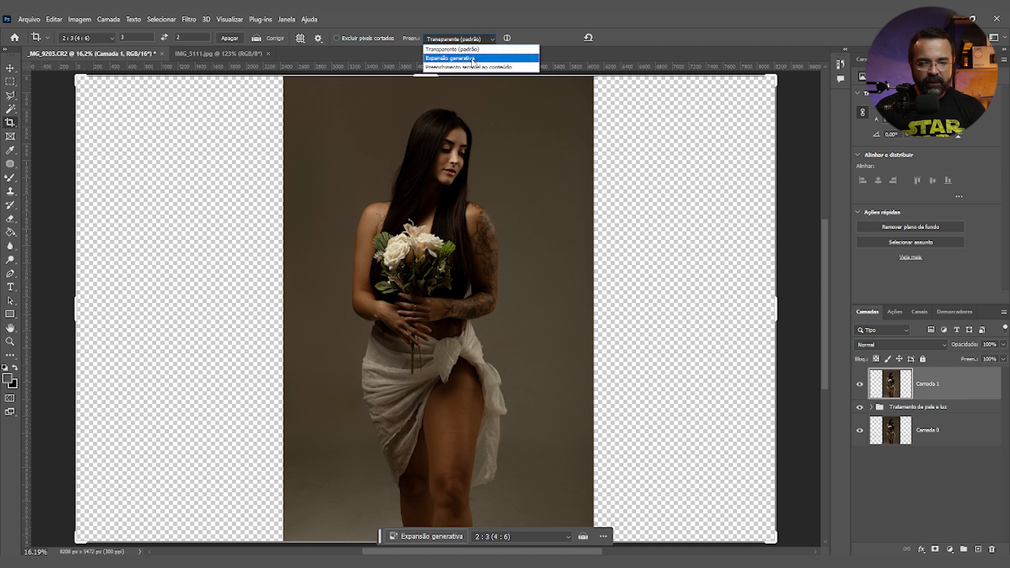
click(474, 65)
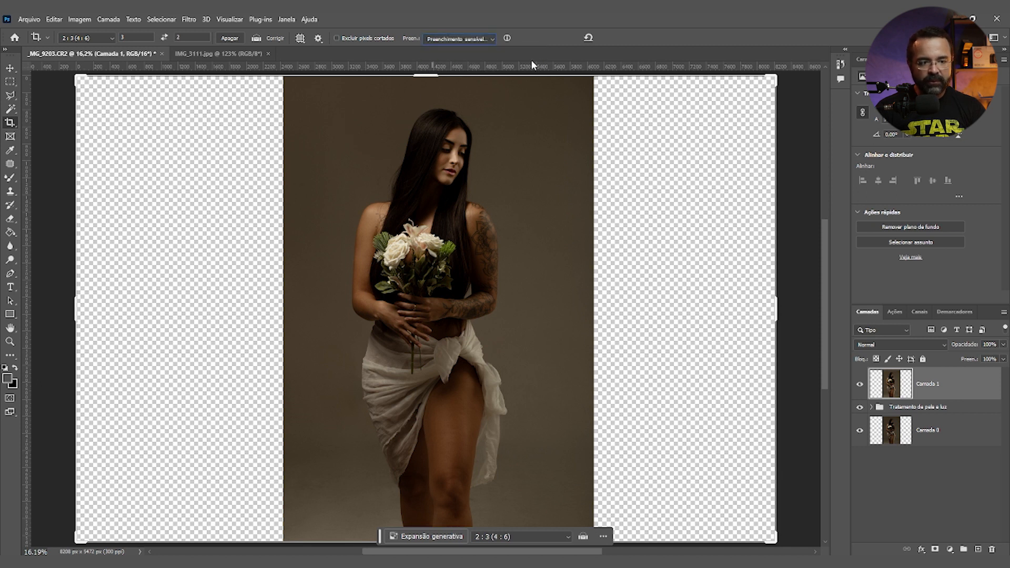
key(Escape)
key(m)
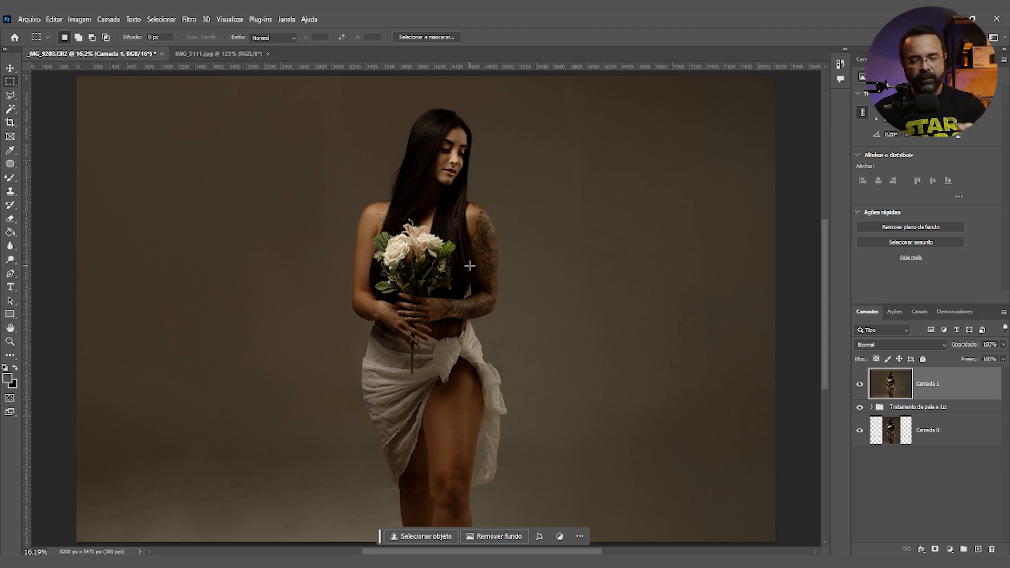
View the IMG_3111.jpg photo and return to the _MG_9203.CR2 document.
click(229, 55)
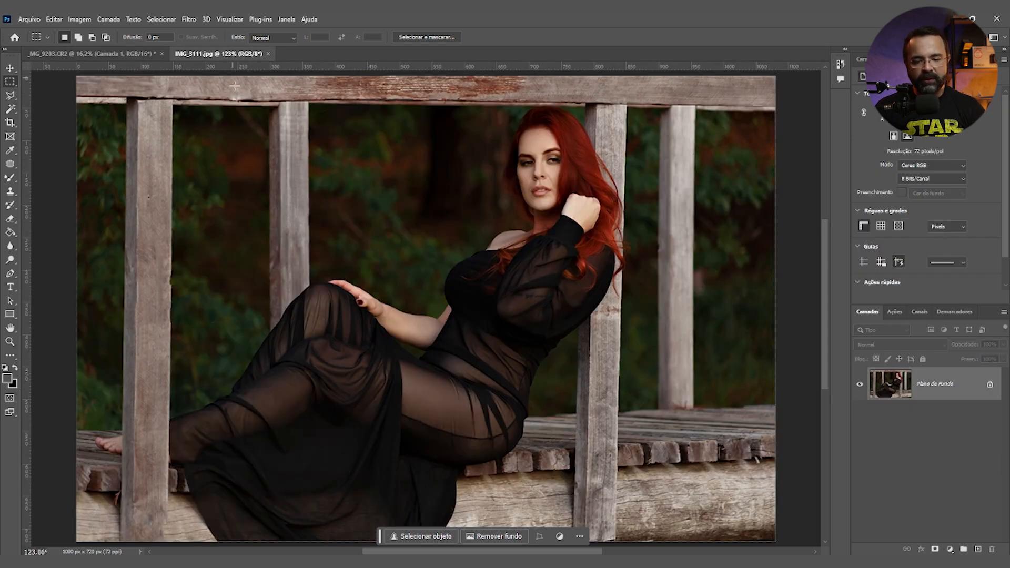
click(143, 52)
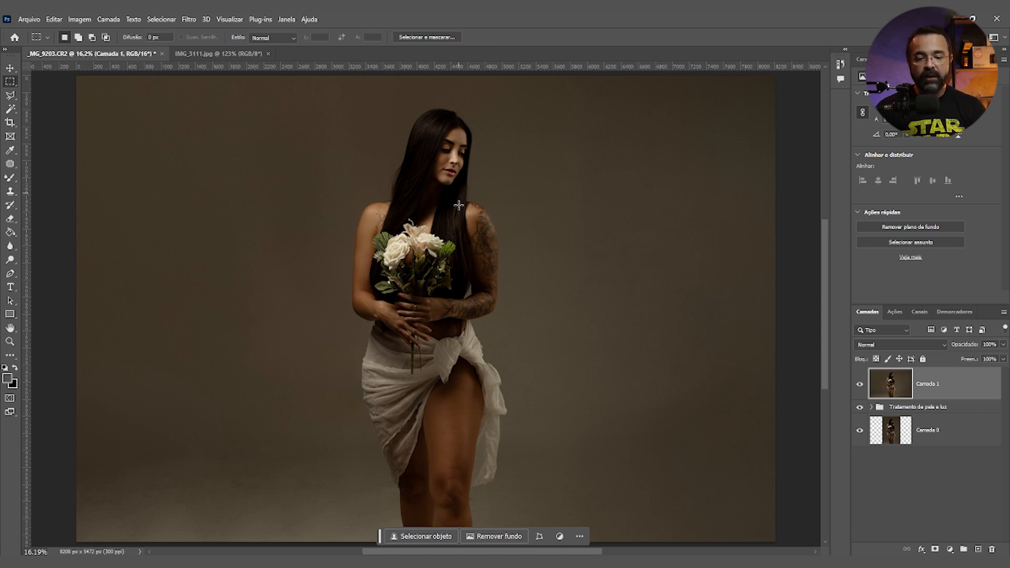
Make two tall, narrow rectangular selections reaching the photo's lower edge, one on each side of the woman.
key(z)
drag(433, 206, 429, 204)
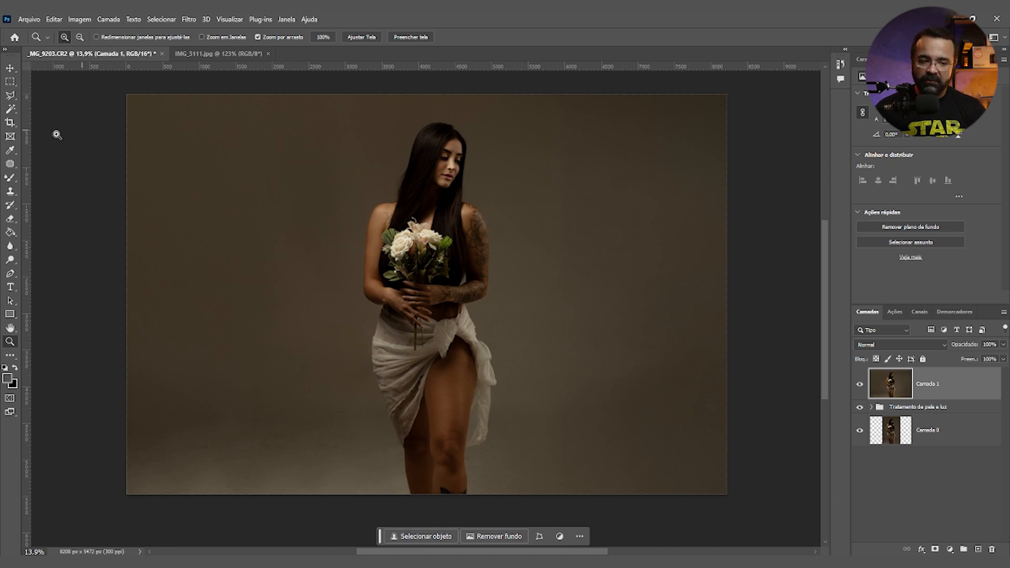
click(11, 82)
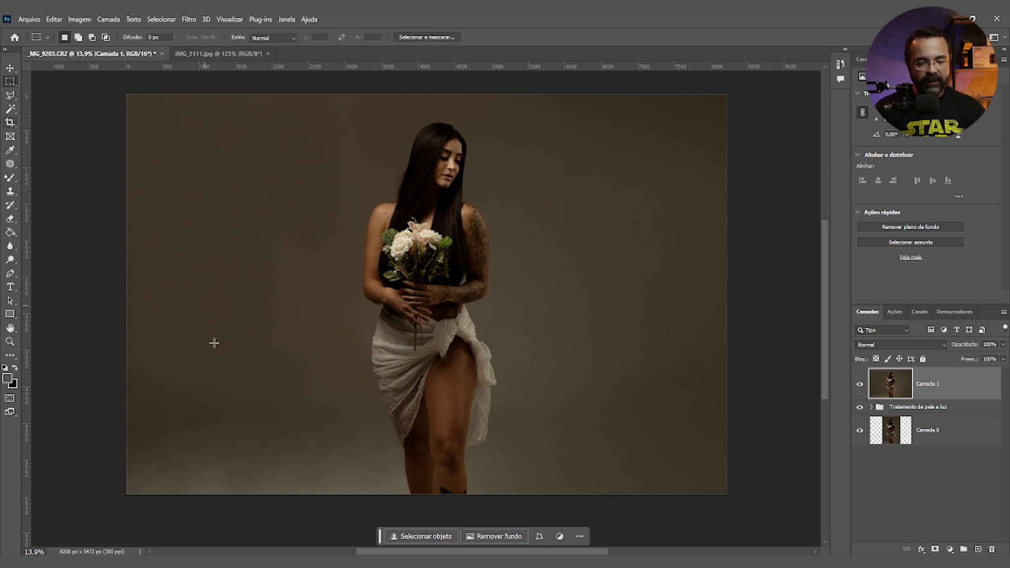
drag(216, 182, 276, 498)
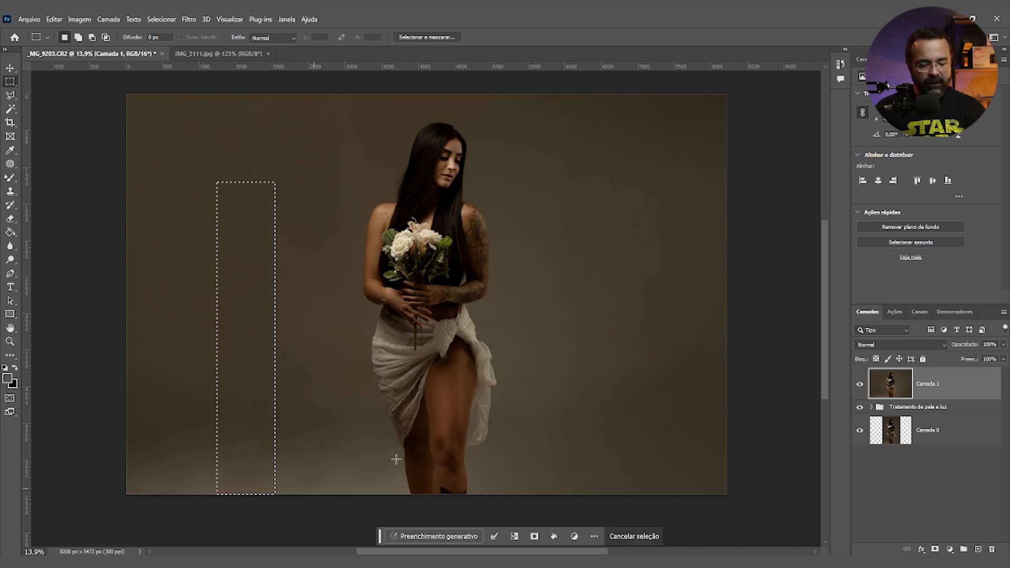
drag(577, 185, 631, 490)
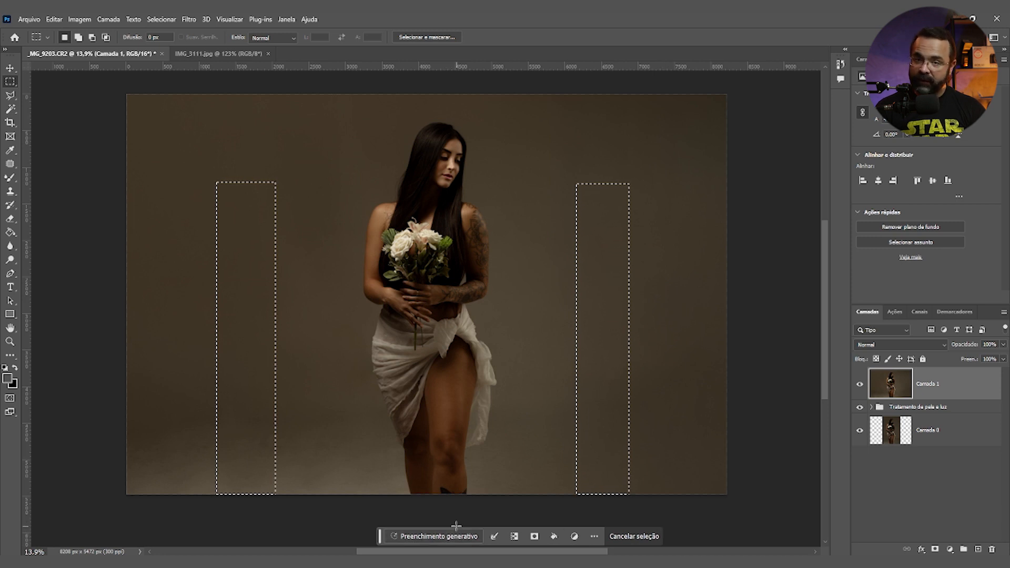
Run Generative Fill on the two selections with the prompt "coluna grega".
click(286, 19)
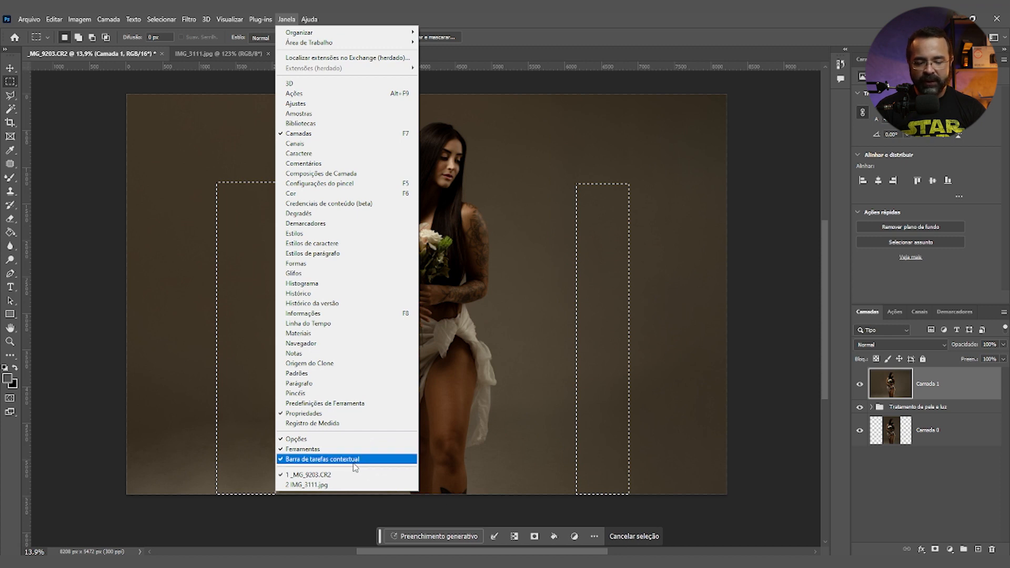
click(383, 539)
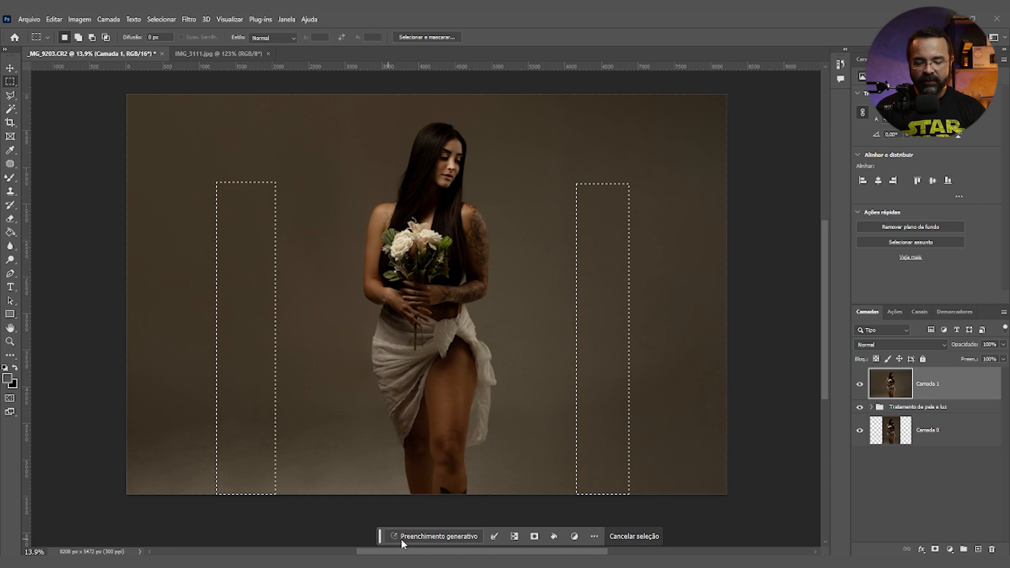
click(447, 536)
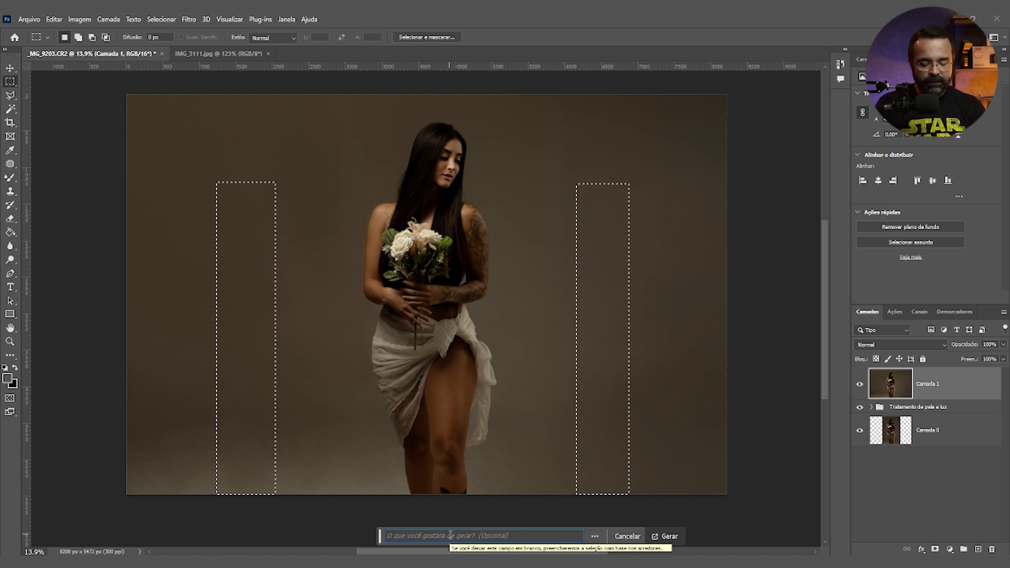
text(co)
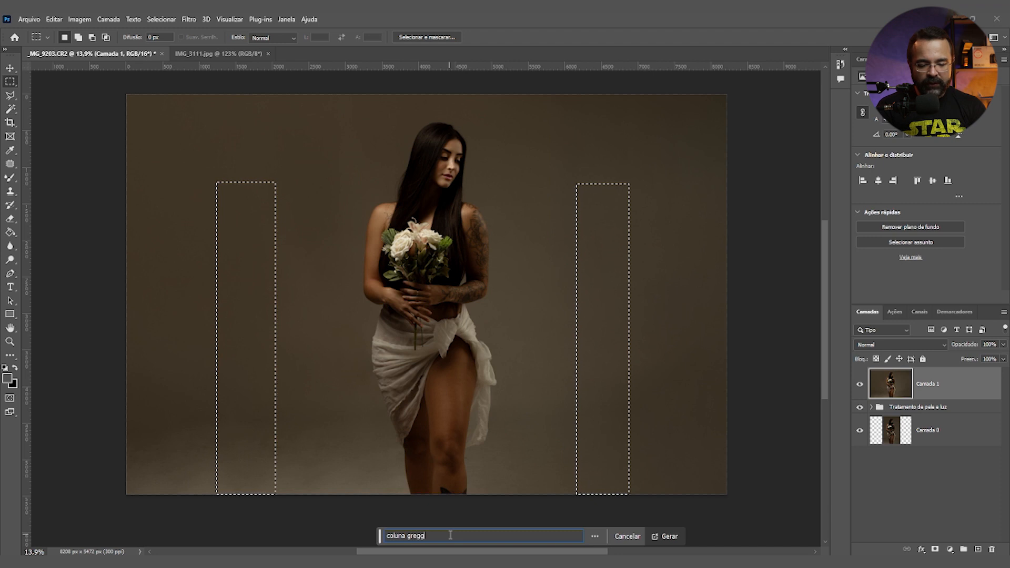
text(luna grega)
key(Return)
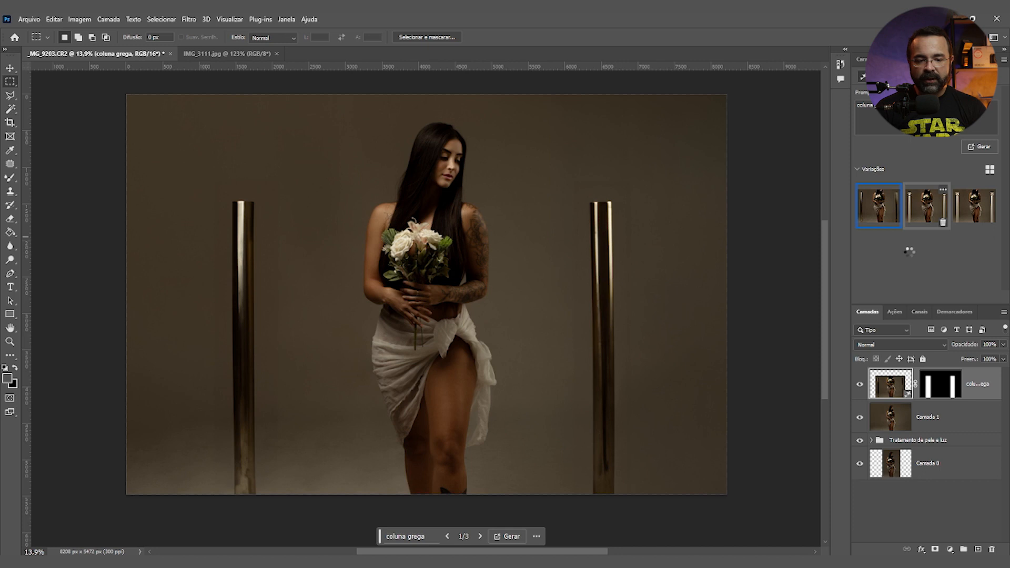
Preview the second variation of the generated columns and choose the third one.
click(922, 209)
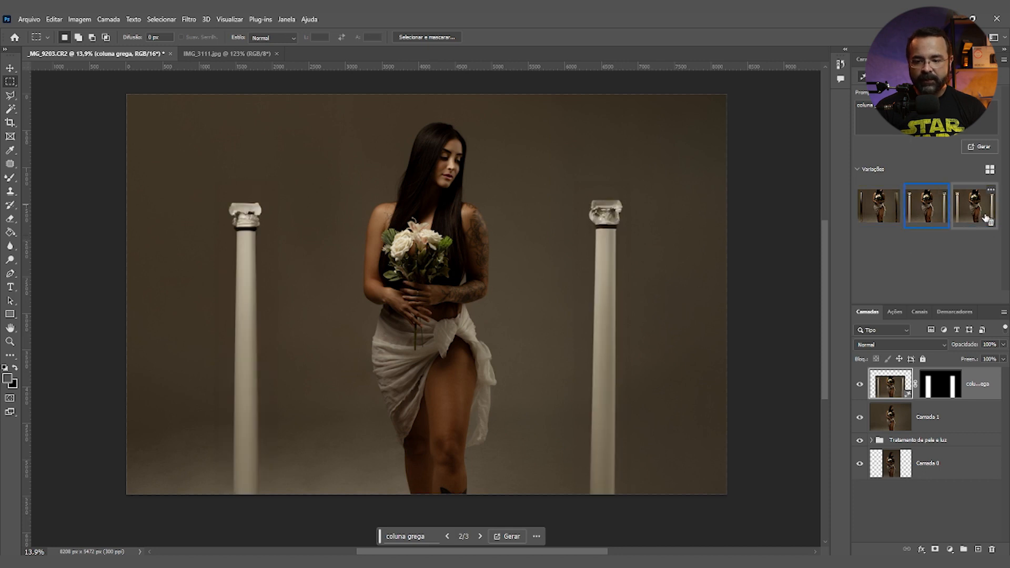
click(963, 227)
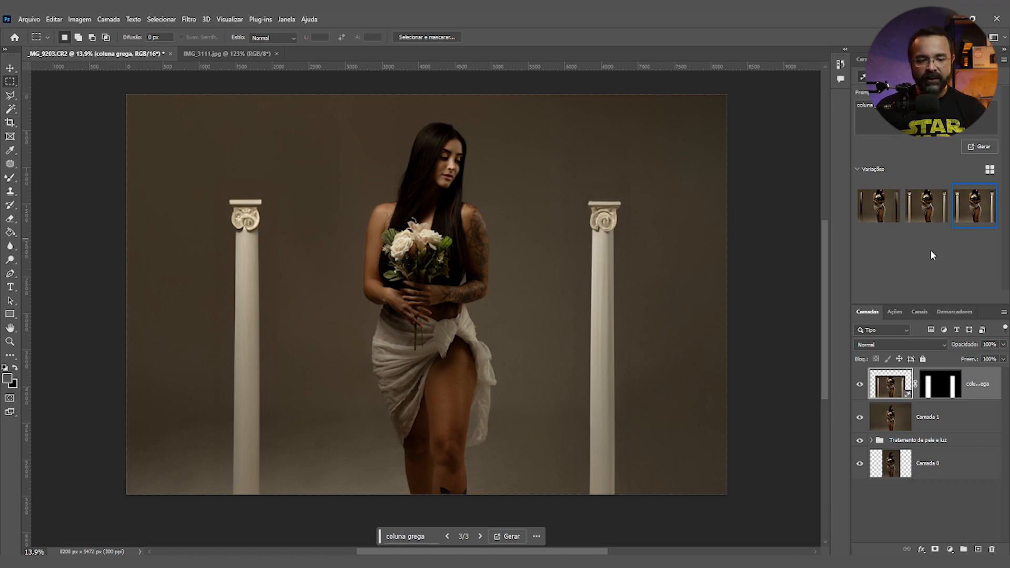
Generate another set of column variations from the same prompt, preview the new ones and choose the sixth variation.
click(980, 147)
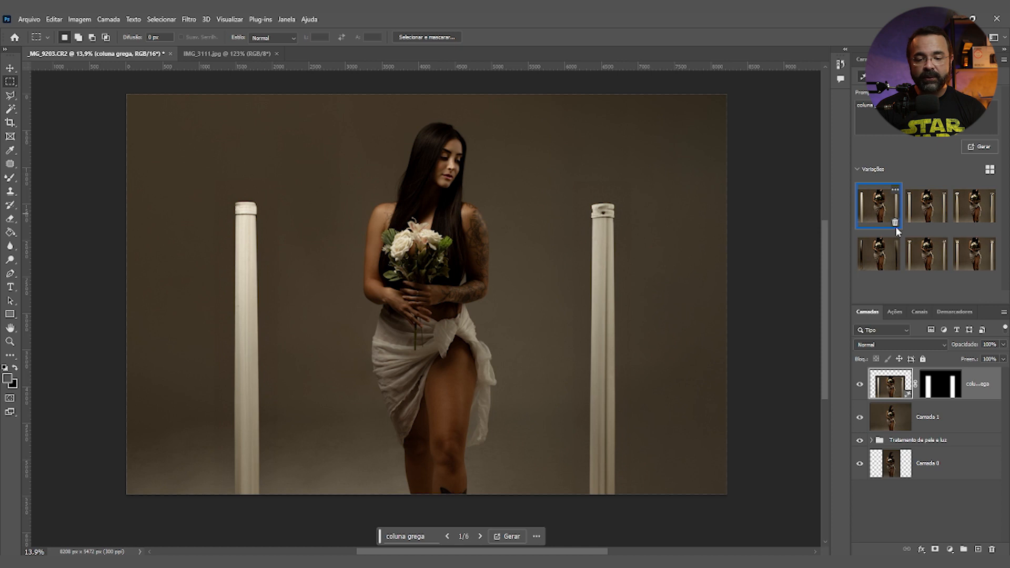
click(938, 219)
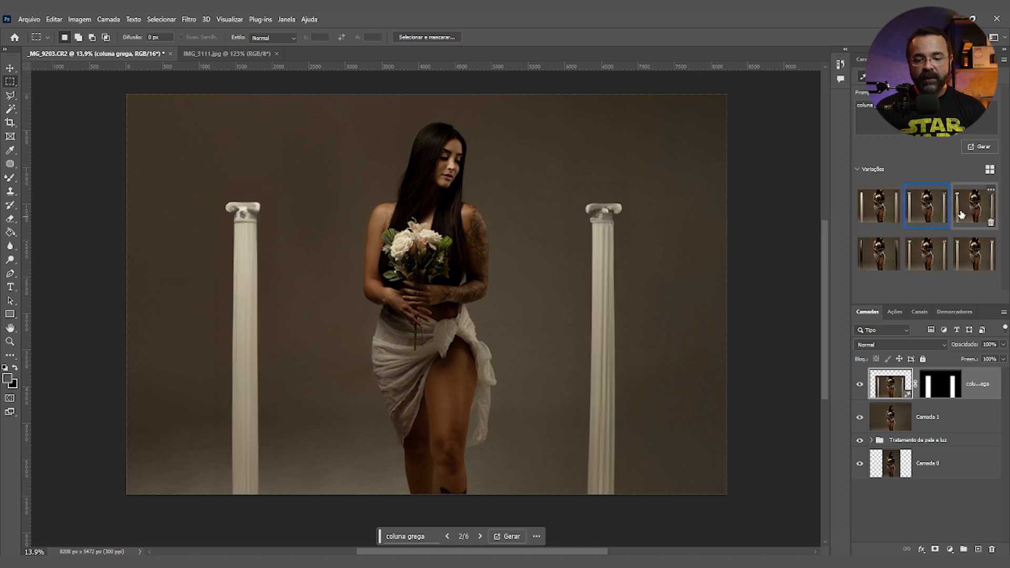
click(971, 218)
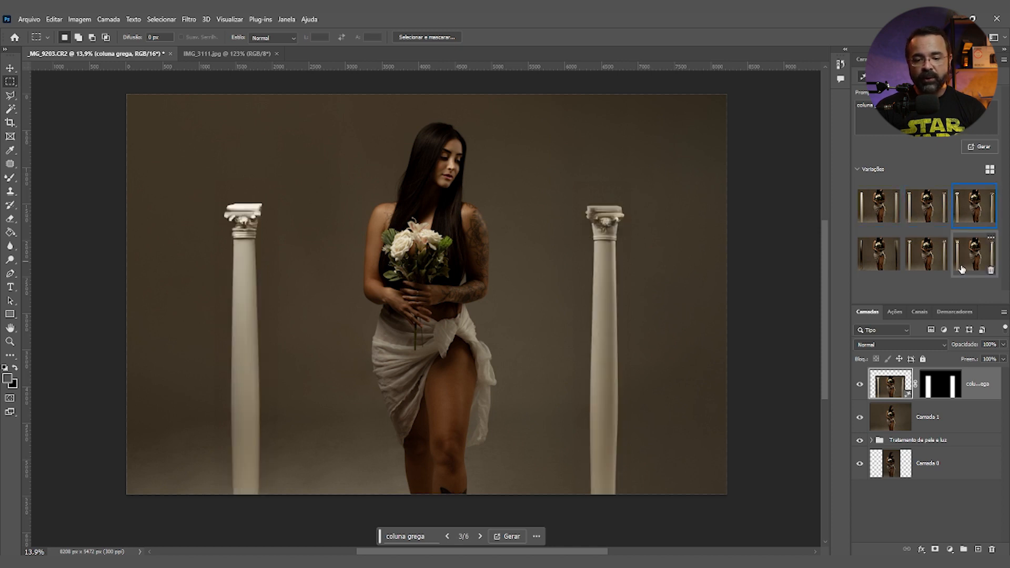
click(954, 266)
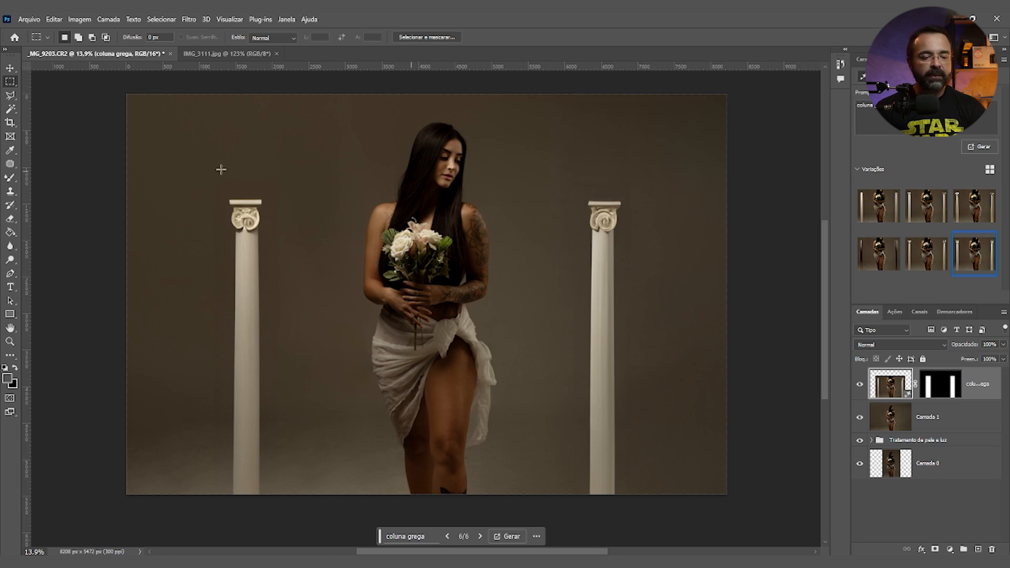
Draw an arch-shaped Polygonal Lasso selection above the woman, joining the tops of both columns, its outer curve passing the photo's upper edge.
click(10, 96)
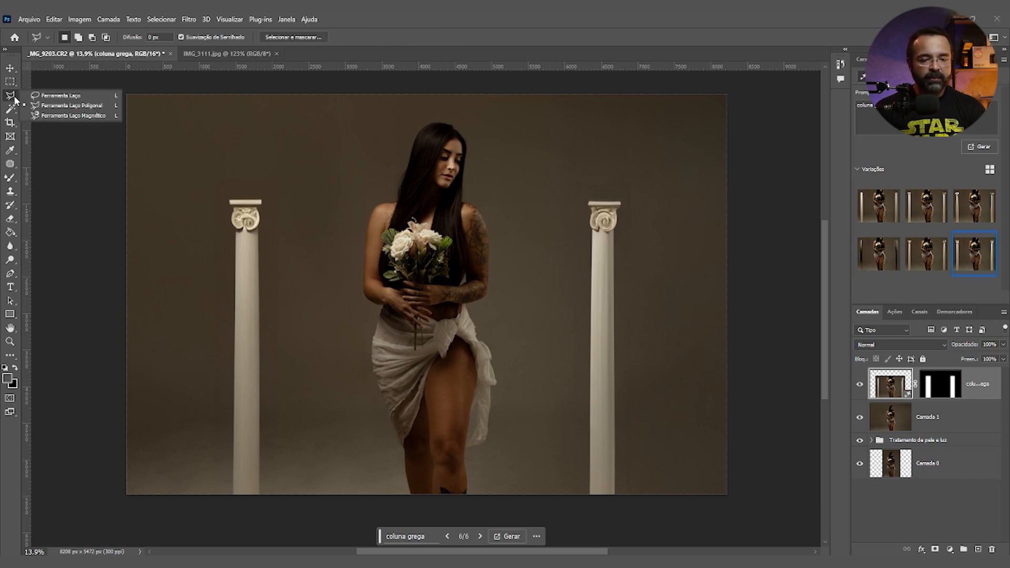
click(29, 105)
drag(229, 201, 269, 97)
click(269, 97)
click(283, 87)
click(398, 82)
click(527, 86)
click(582, 98)
click(622, 153)
click(625, 210)
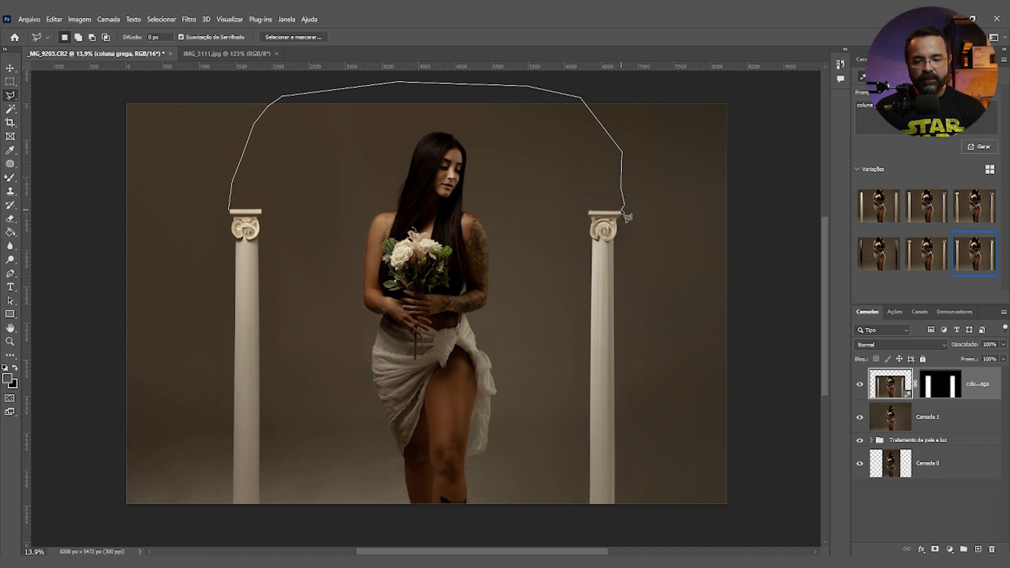
click(589, 211)
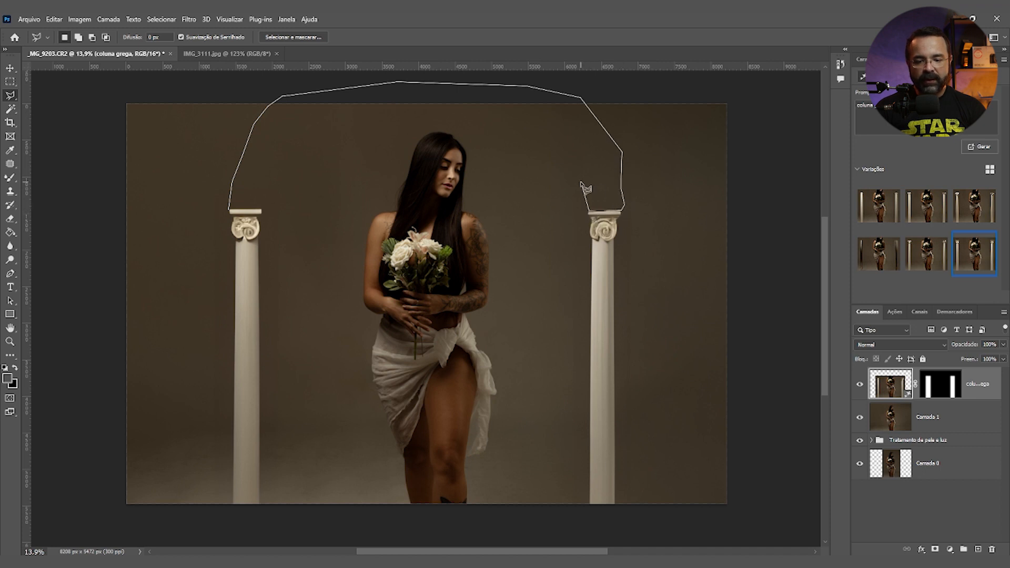
click(564, 158)
click(520, 127)
click(485, 120)
click(409, 113)
click(350, 126)
click(274, 169)
click(261, 210)
click(230, 210)
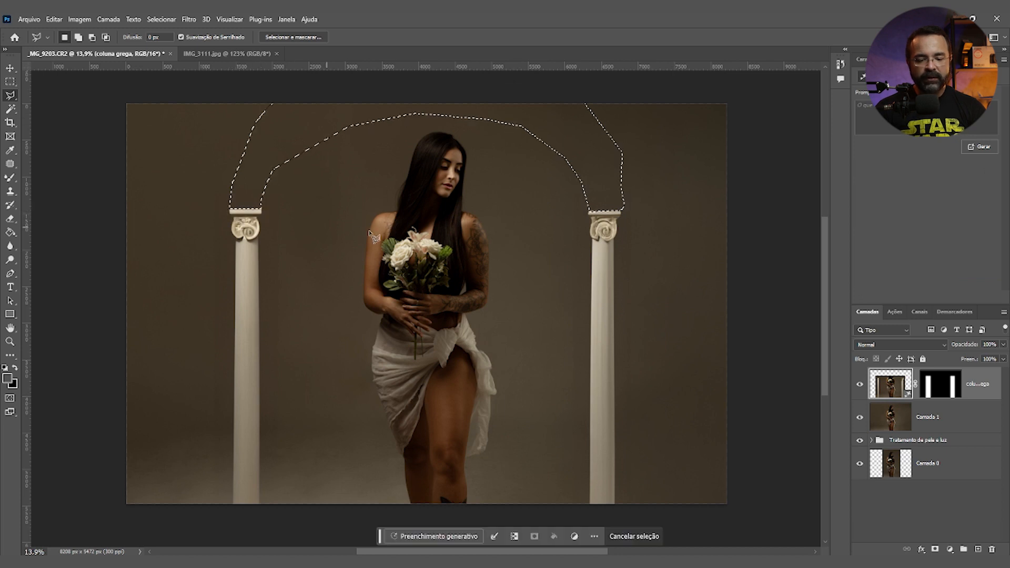
Run Generative Fill on the arch selection with the prompt "arco de flores rosas e vermelhas".
click(453, 536)
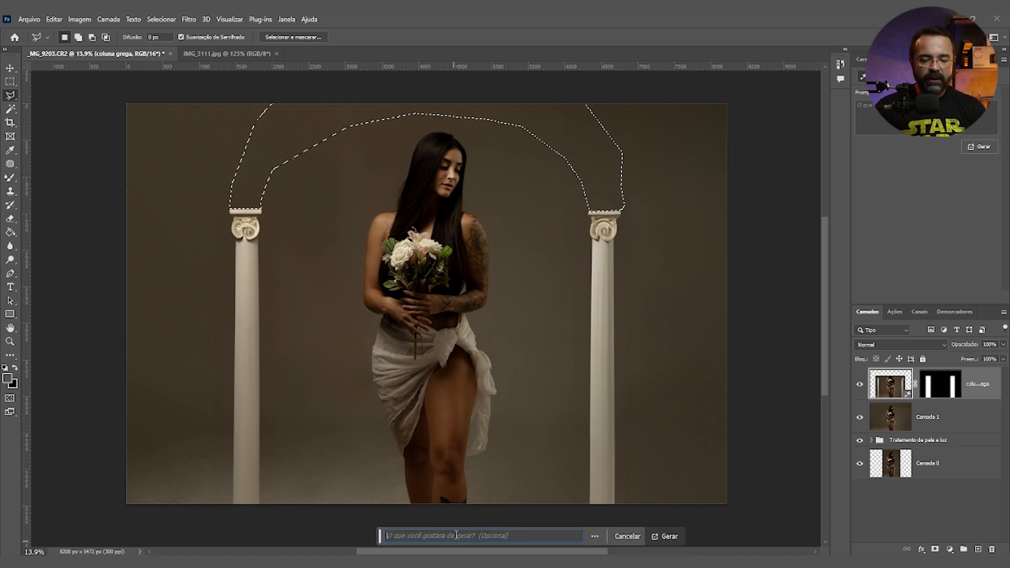
text(arco de )
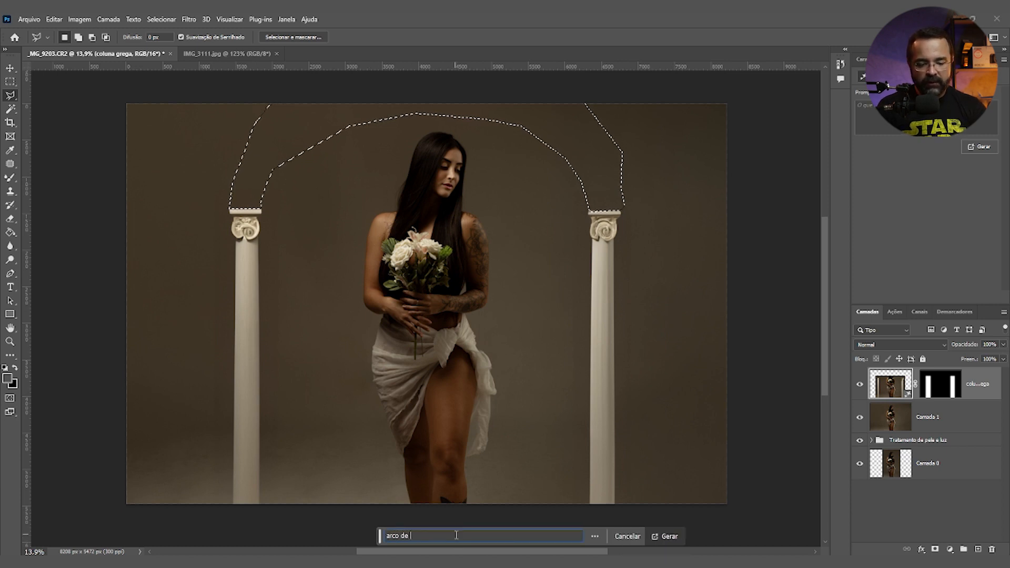
text(flores rosas e vermelhas)
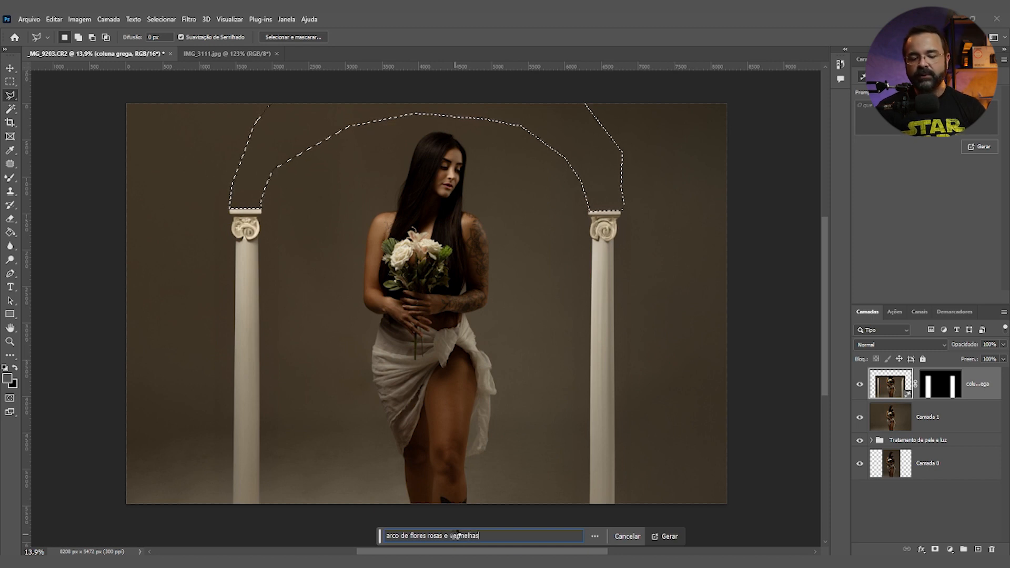
key(Return)
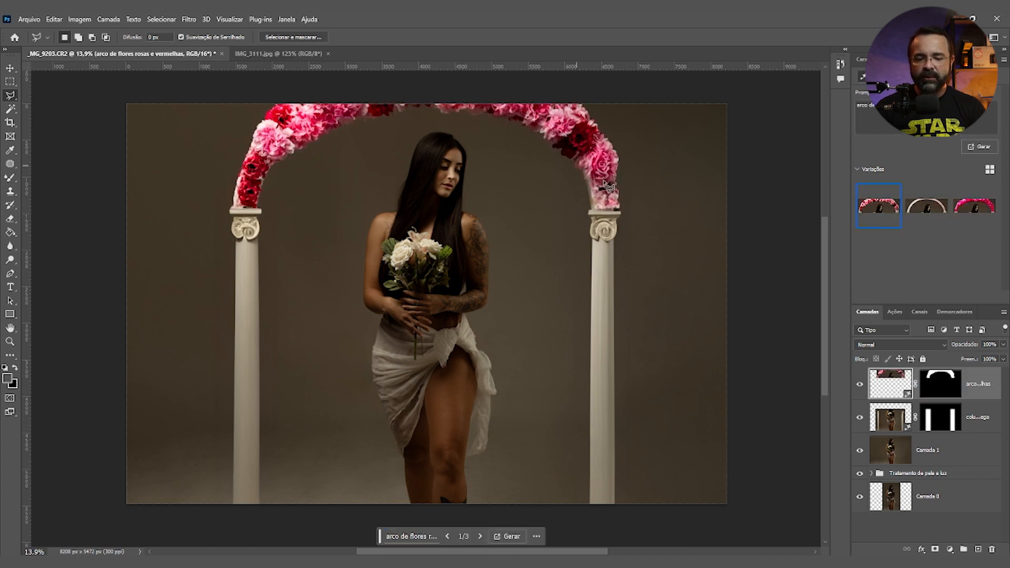
Preview the second and third variations of the flower arch and return to the first one.
click(930, 211)
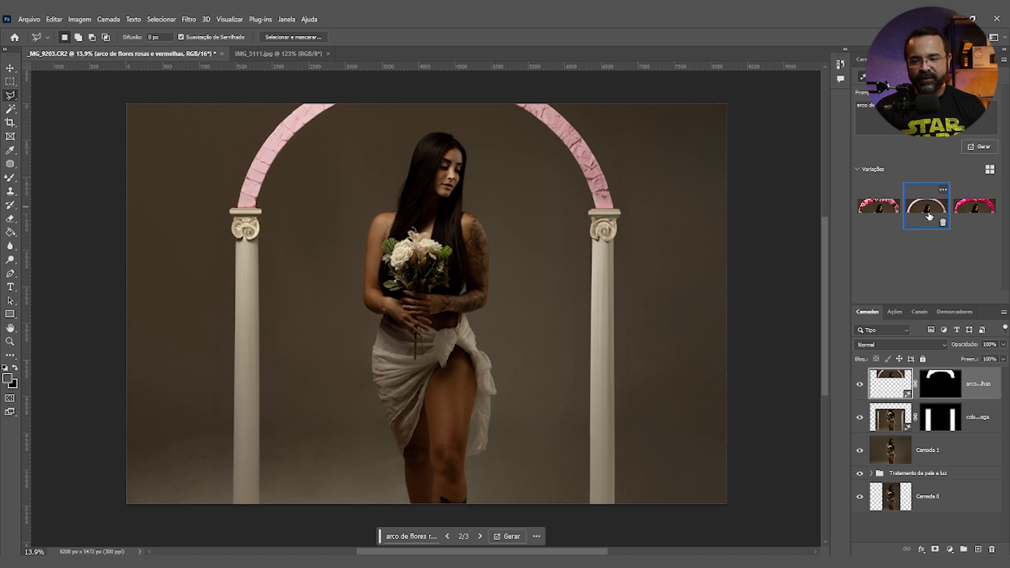
click(963, 213)
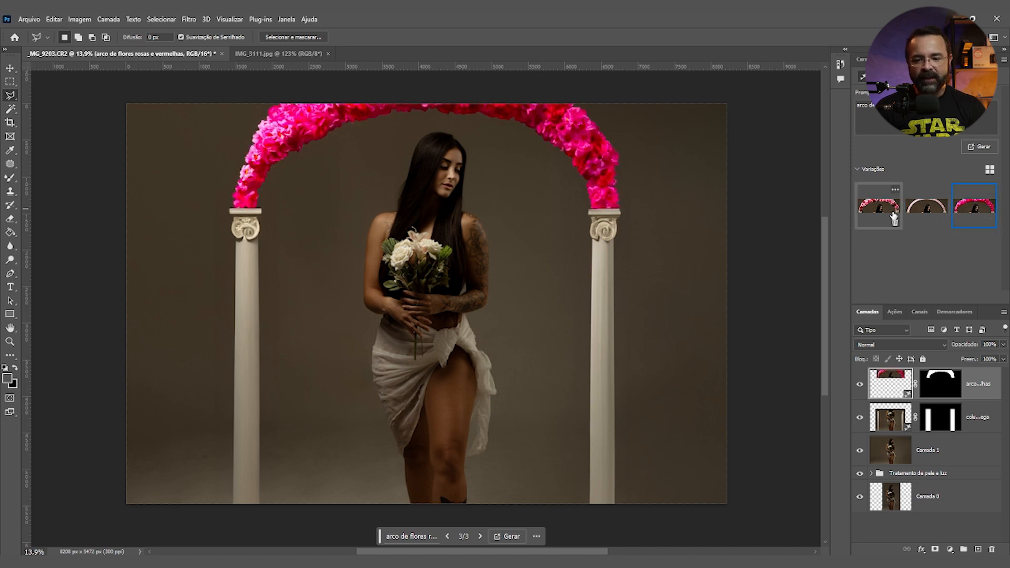
click(876, 210)
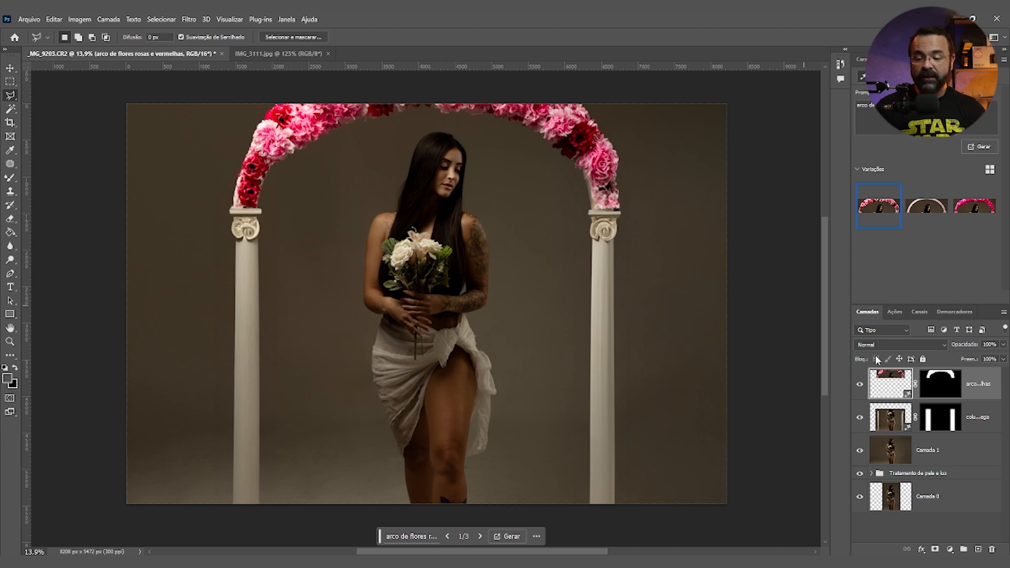
Apply a Gaussian Blur with a 5-pixel radius to the generated columns layer.
click(987, 425)
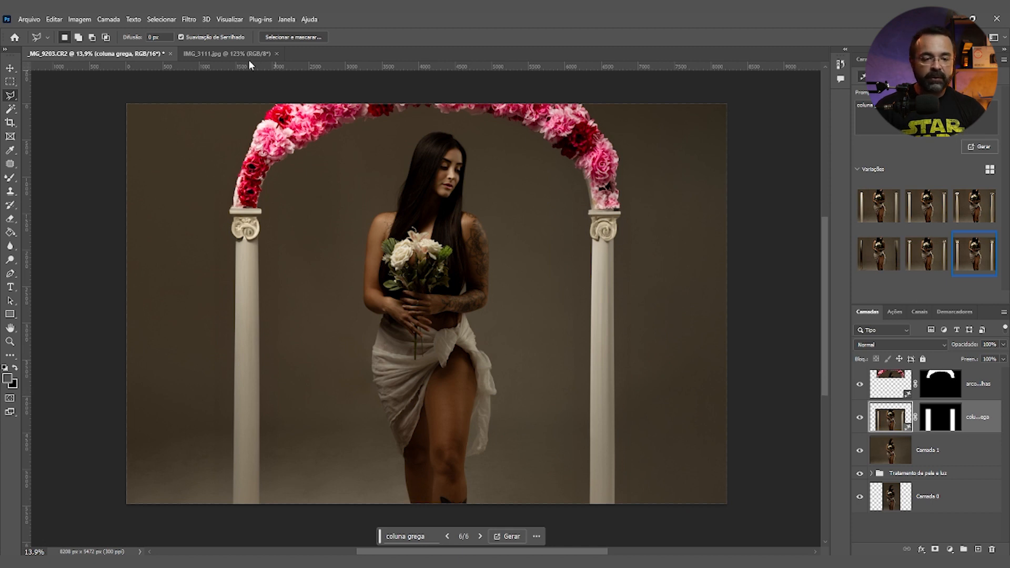
click(189, 19)
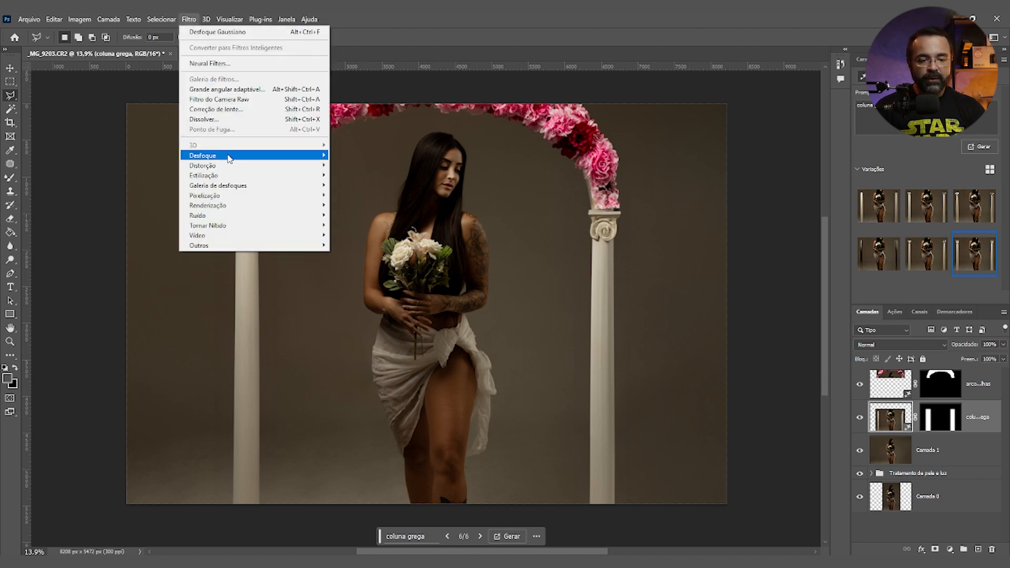
mouse_move(232, 155)
click(384, 216)
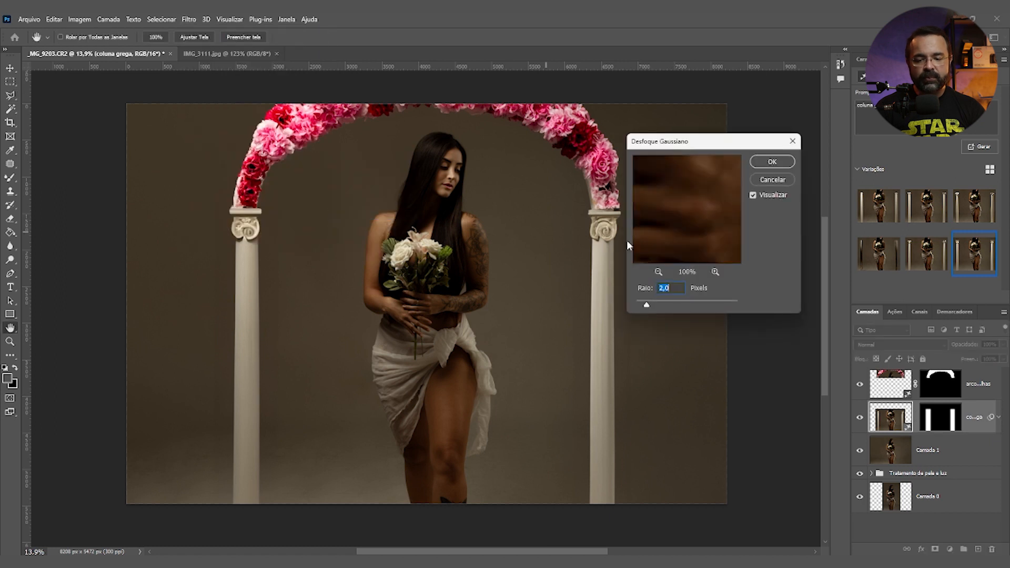
click(684, 300)
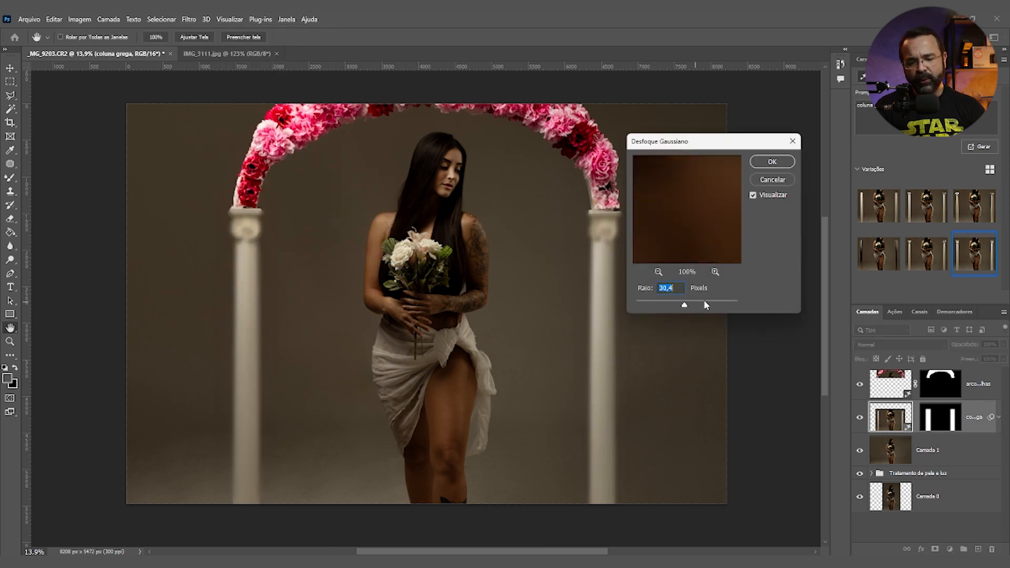
click(661, 305)
drag(656, 307, 657, 308)
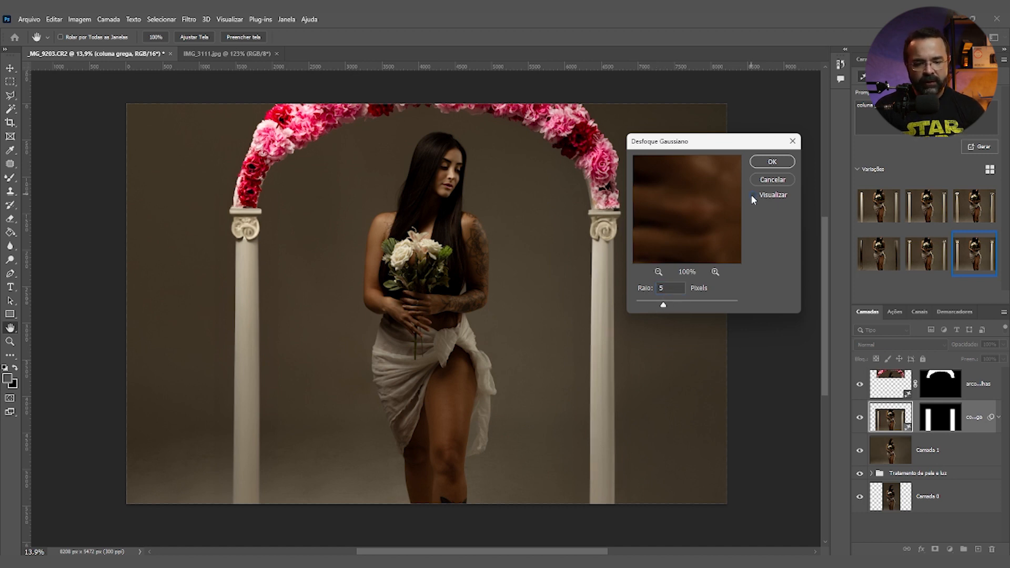
click(772, 161)
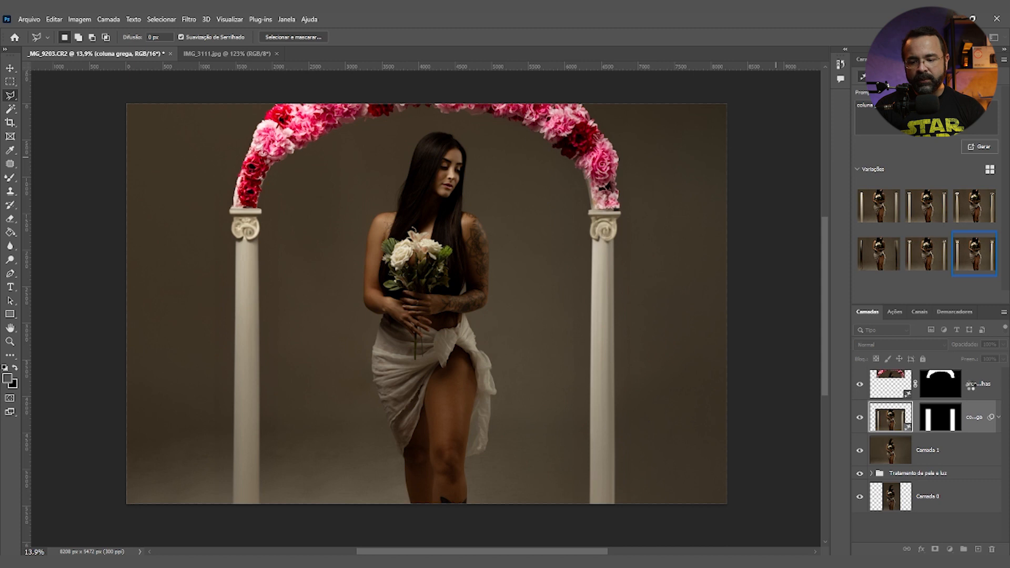
key(Escape)
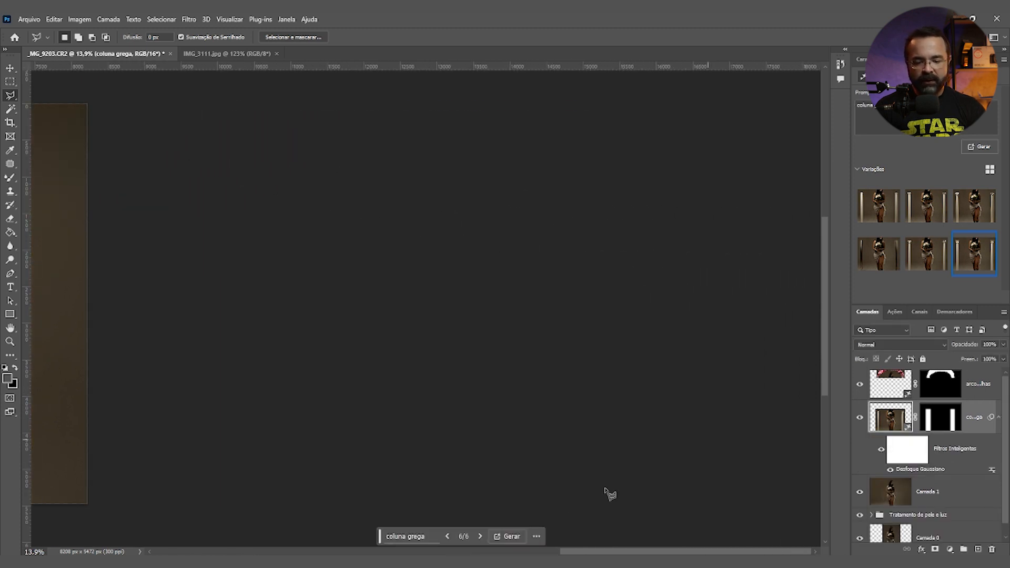
key(ctrl+0)
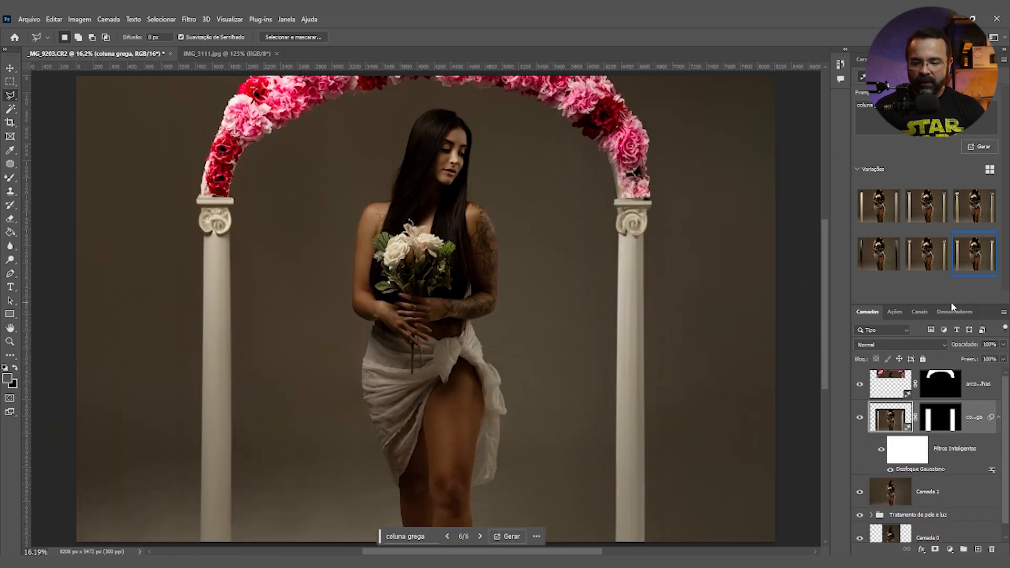
Apply a Gaussian Blur with a 5.0-pixel radius to the flower arch layer.
click(976, 389)
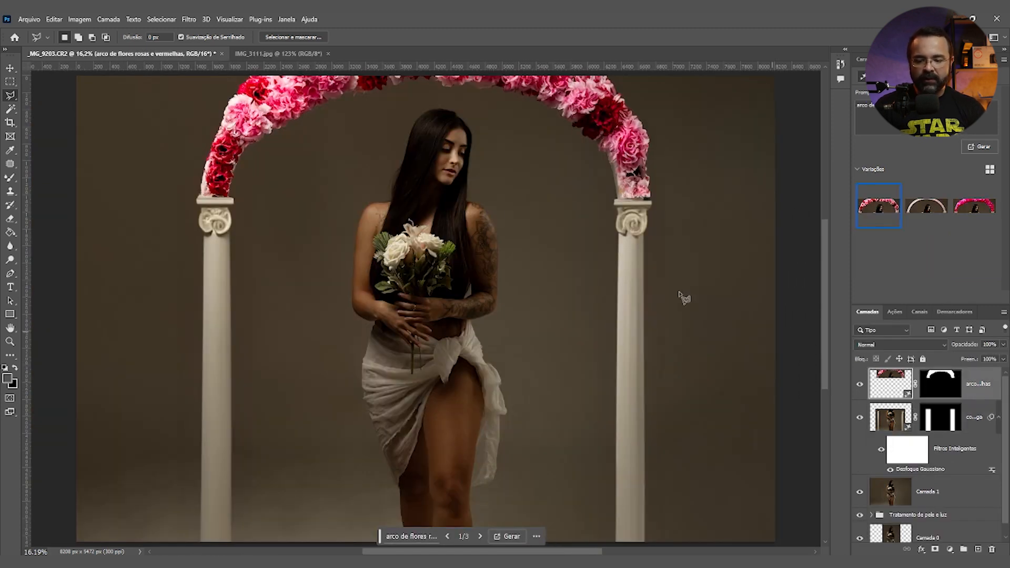
click(190, 19)
mouse_move(246, 157)
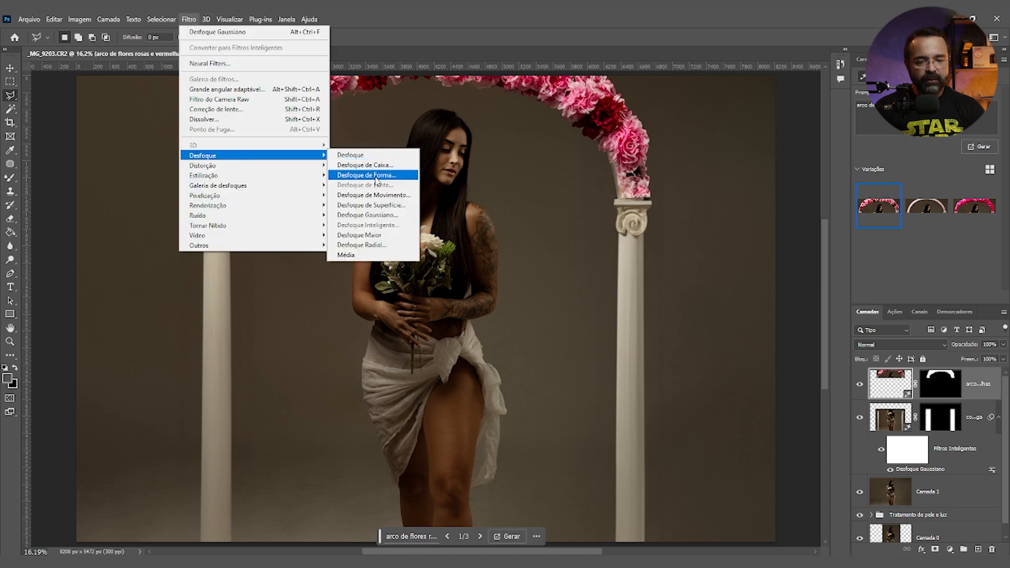
click(381, 214)
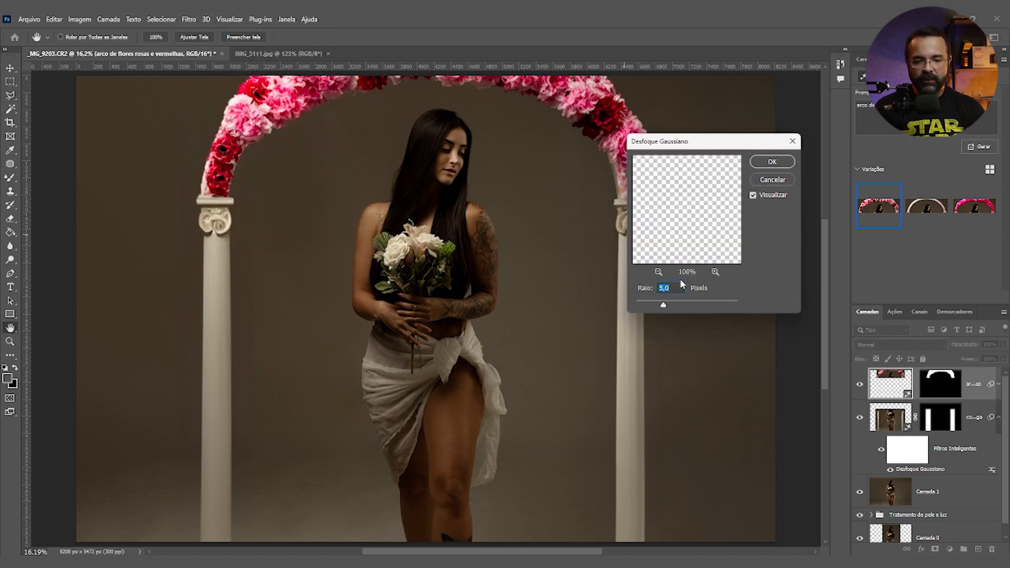
click(754, 196)
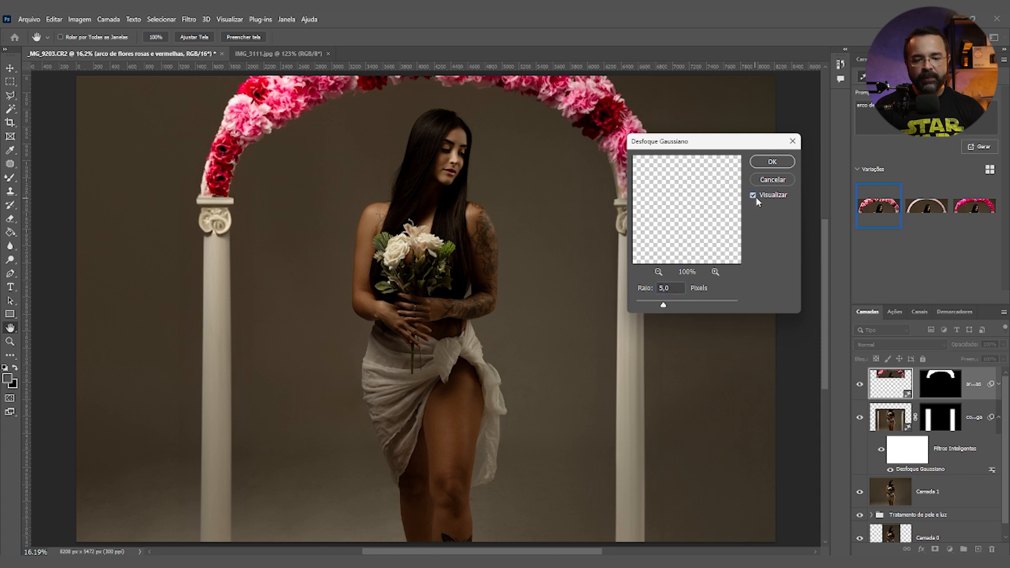
click(772, 162)
Select the background strip between the right column and the photo's right edge with the Polygonal Lasso.
key(l)
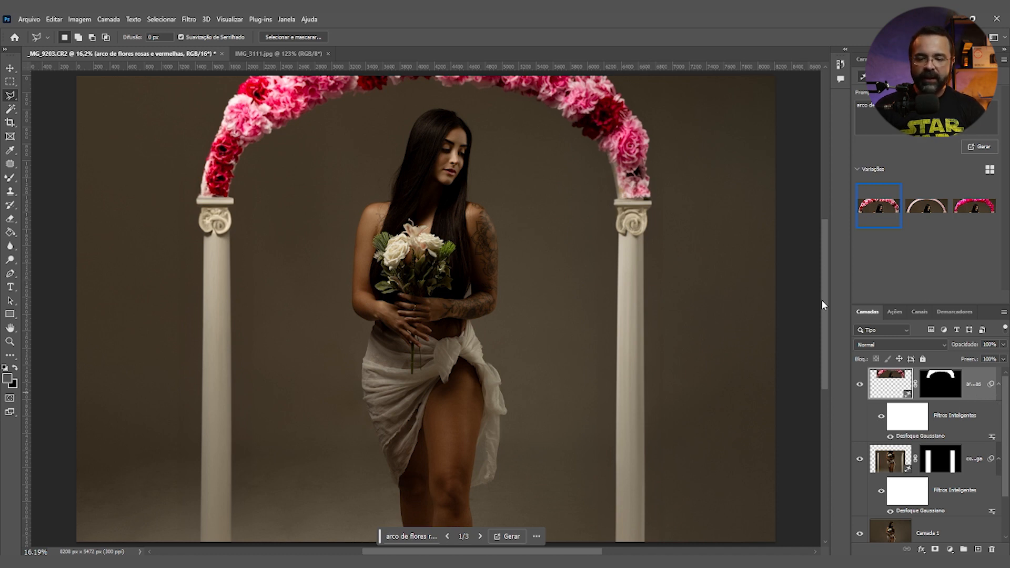
mouse_move(776, 79)
mouse_down()
mouse_move(654, 94)
mouse_move(650, 77)
mouse_move(645, 497)
mouse_move(665, 512)
mouse_move(662, 545)
mouse_move(774, 548)
mouse_move(798, 536)
mouse_move(816, 145)
mouse_move(800, 97)
mouse_up()
drag(799, 66, 778, 144)
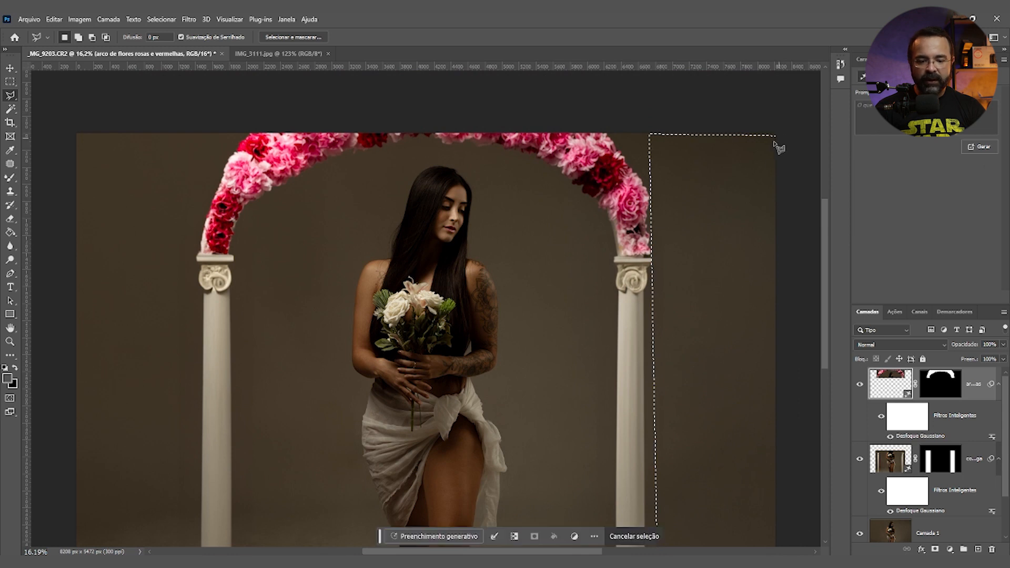
Run Generative Fill on the background strip with the prompt "janela de pálicio estilo grego".
click(447, 537)
text(Jane)
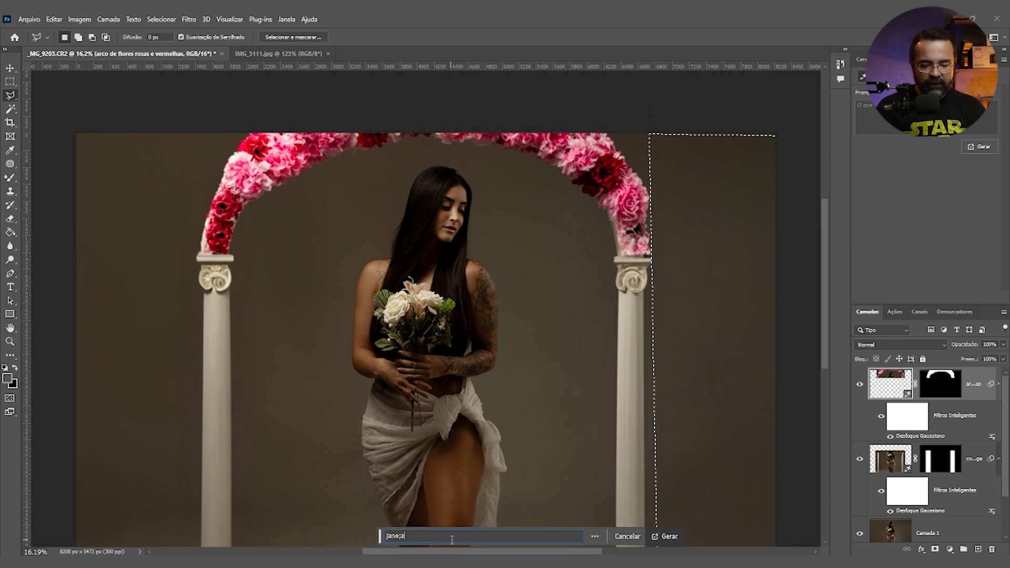
text(la de pálcio)
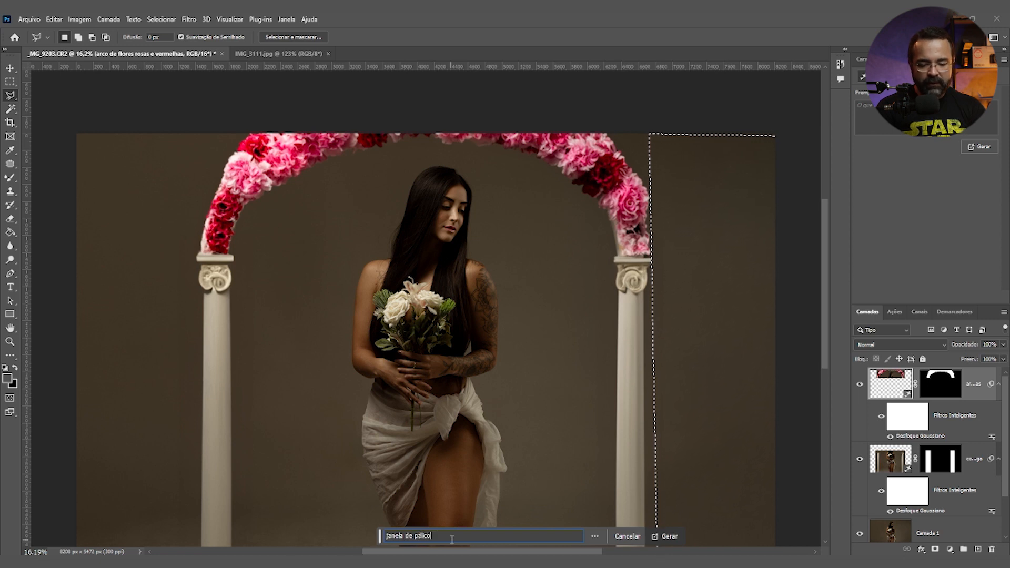
text( estilo grego)
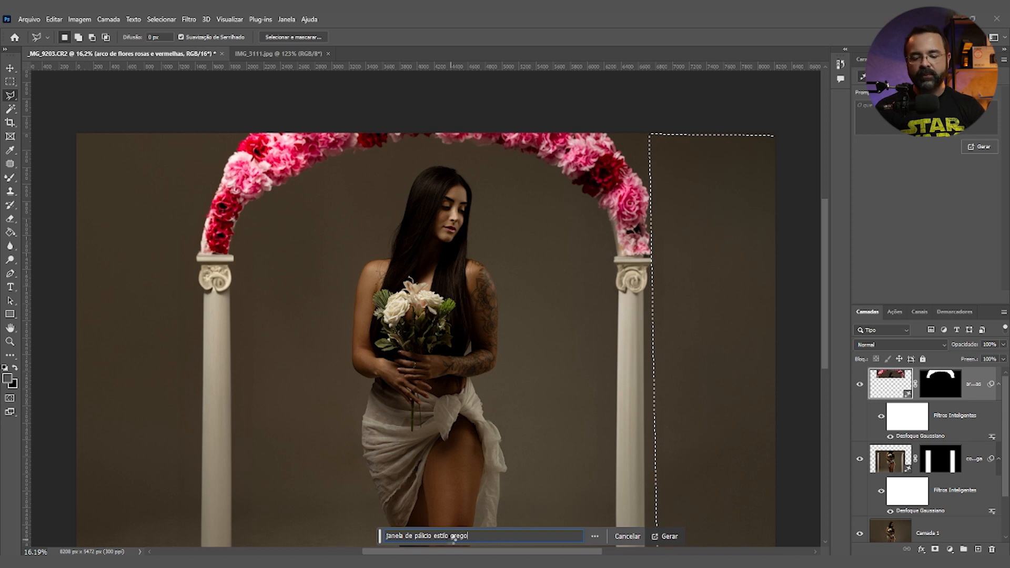
key(Return)
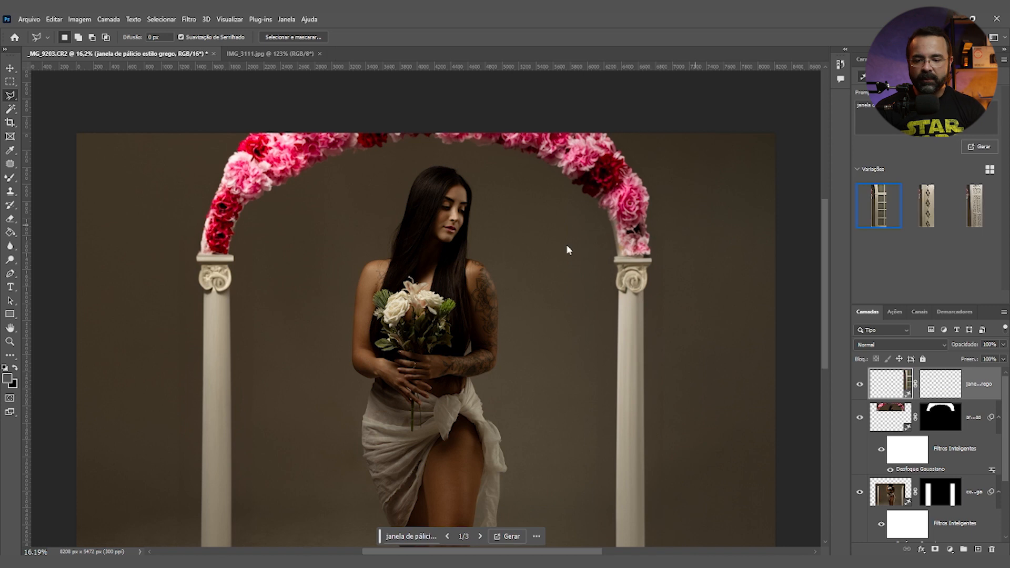
Compare the three generated palace window variations and keep the first one, the arched window with glass panes.
scroll(638, 286, down, 2)
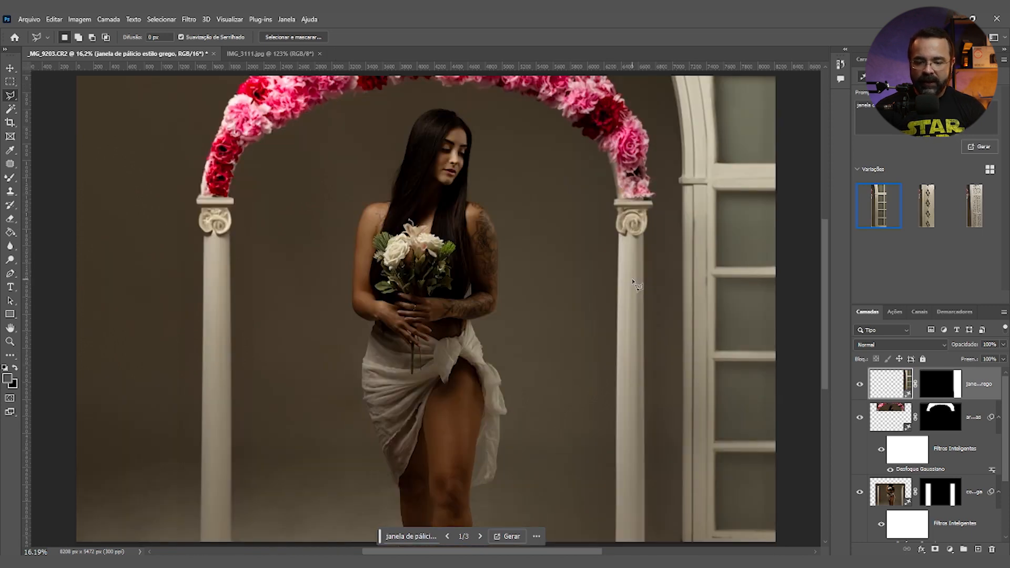
click(929, 212)
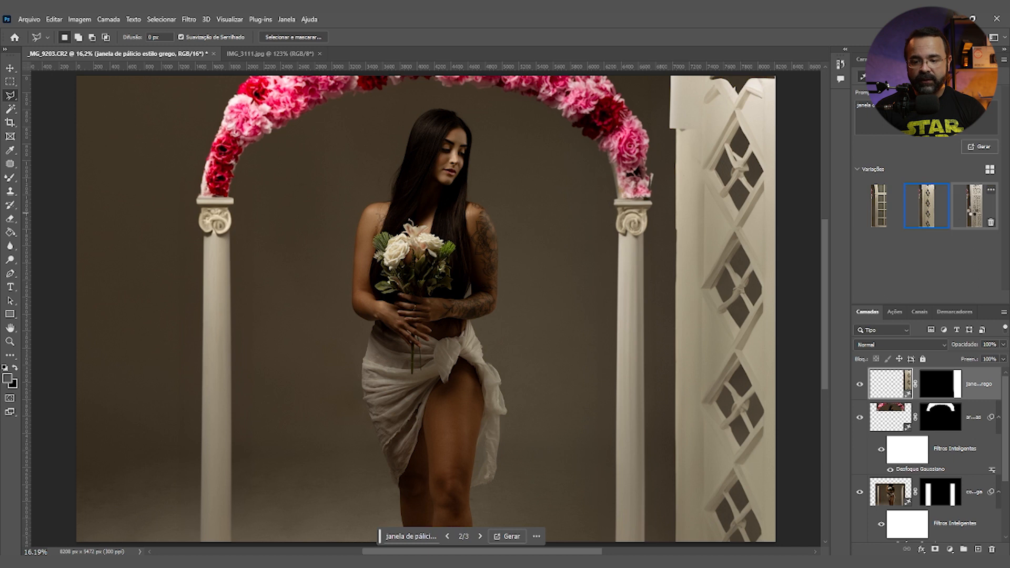
click(973, 213)
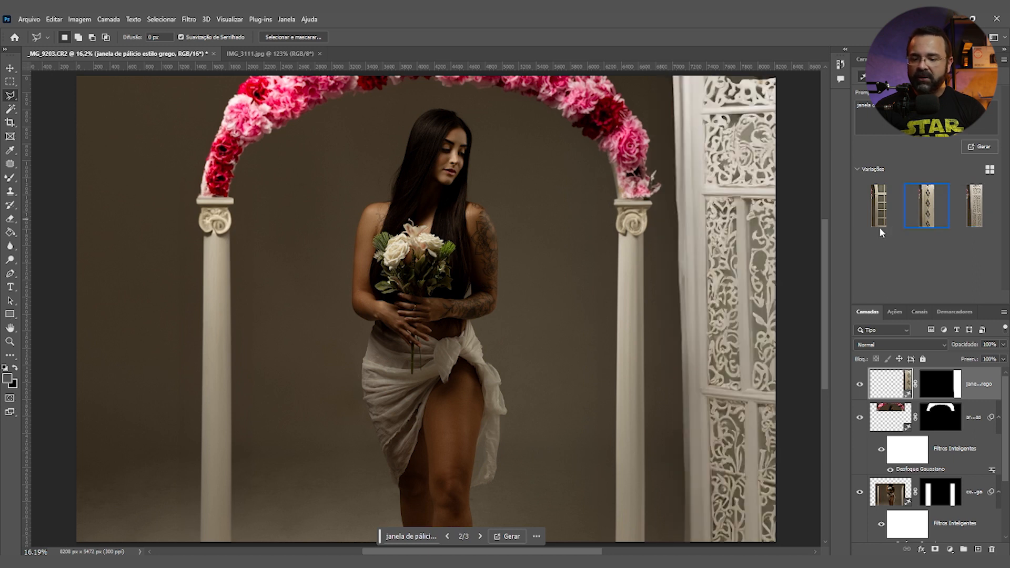
click(929, 214)
click(878, 213)
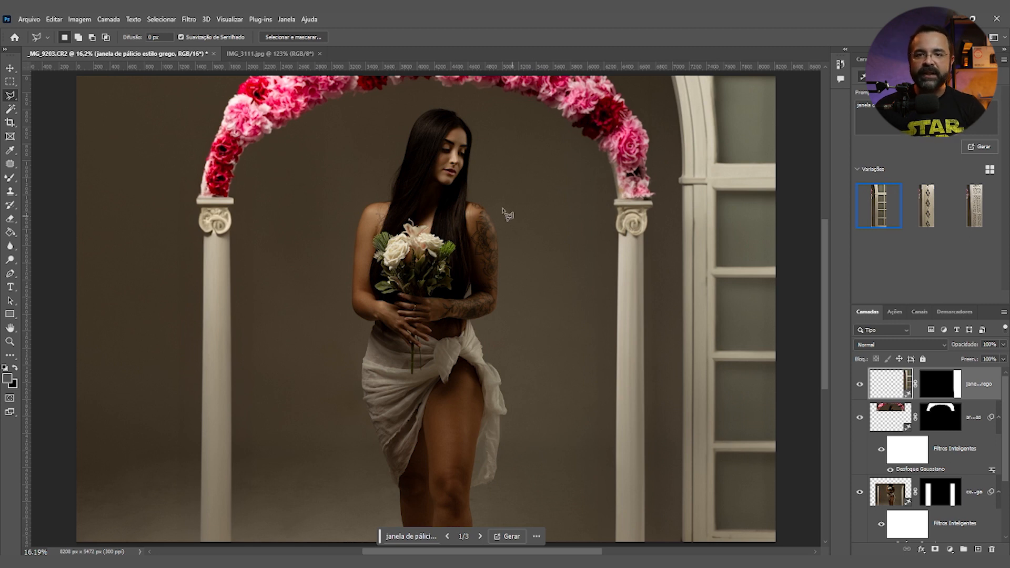
In IMG_3111.jpg, set a vertical 2:3 crop spanning the photo's full width, with empty canvas above and below.
click(263, 54)
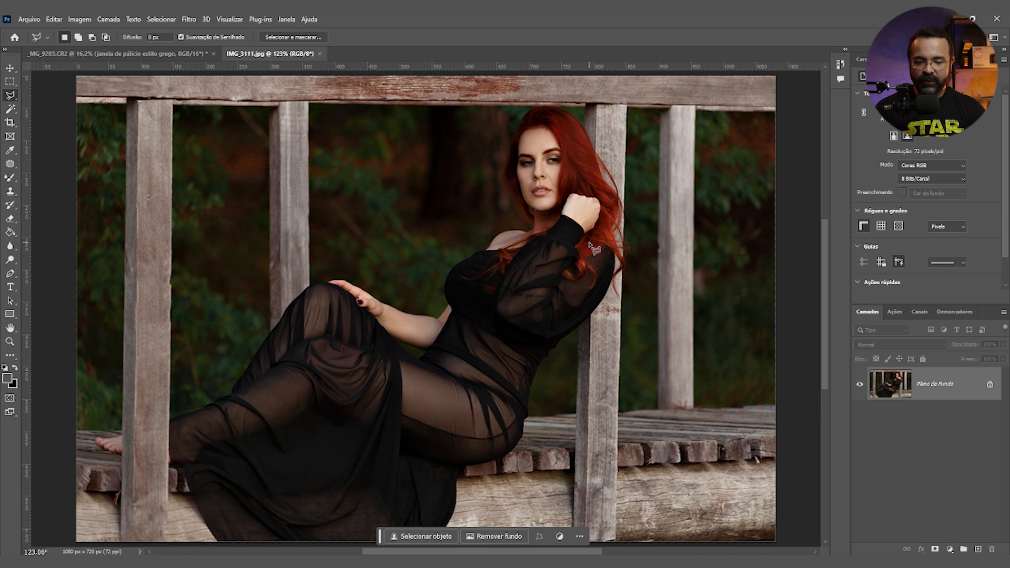
key(z)
drag(498, 253, 471, 245)
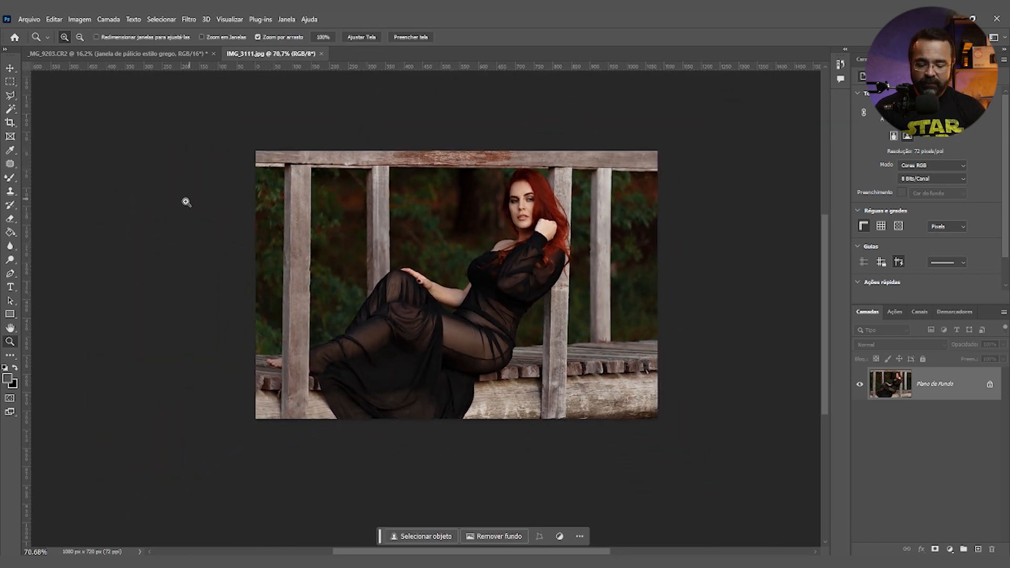
key(c)
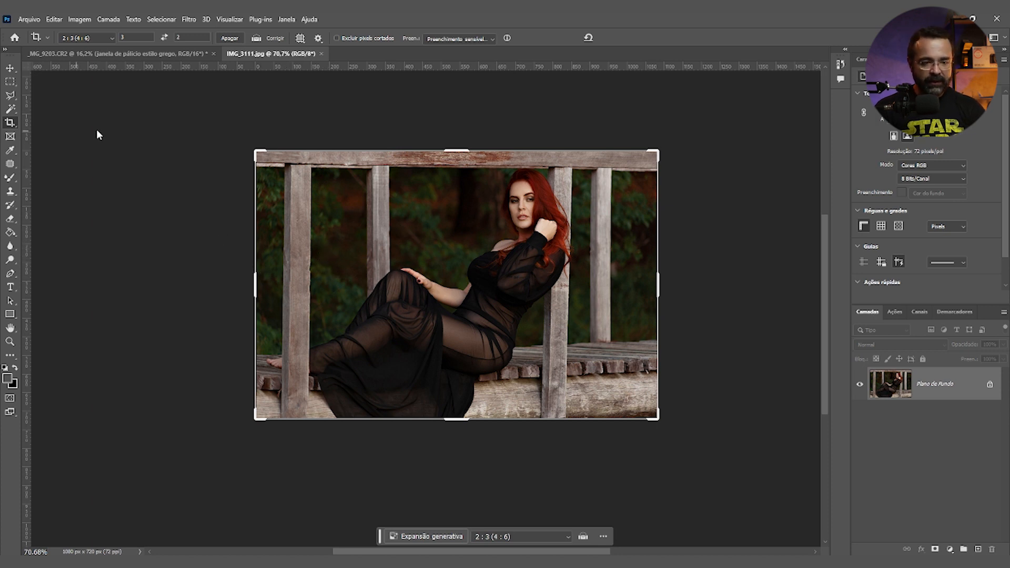
click(164, 37)
drag(544, 285, 604, 264)
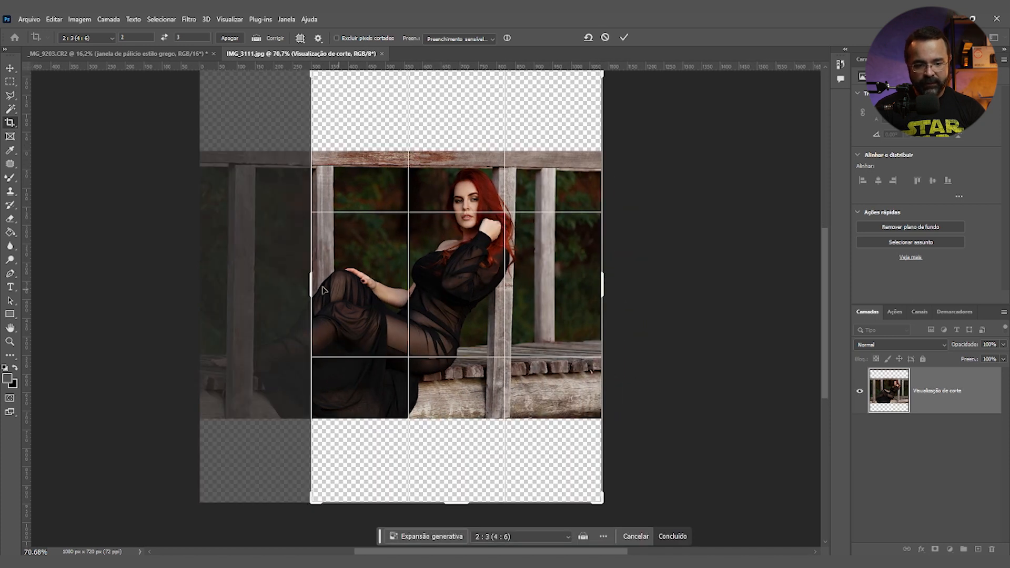
drag(310, 286, 273, 271)
Set the crop's fill to Expansão generativa and apply the crop without a prompt.
click(473, 39)
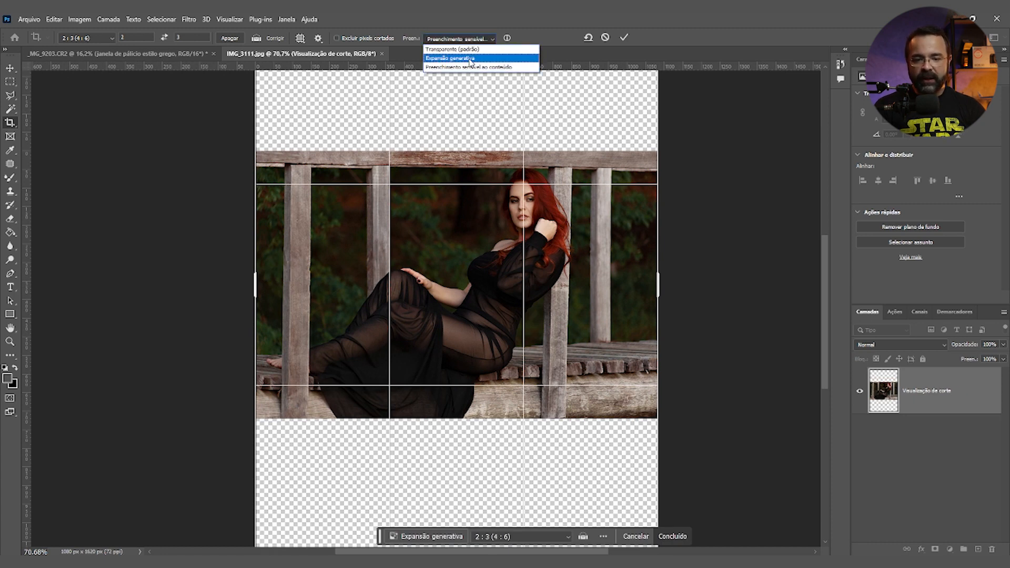
click(479, 59)
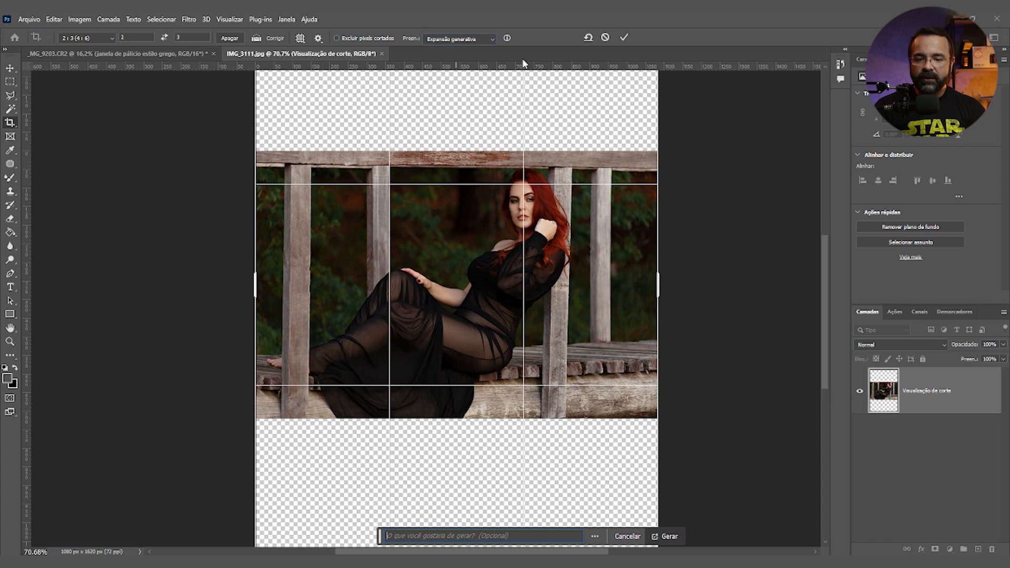
click(624, 37)
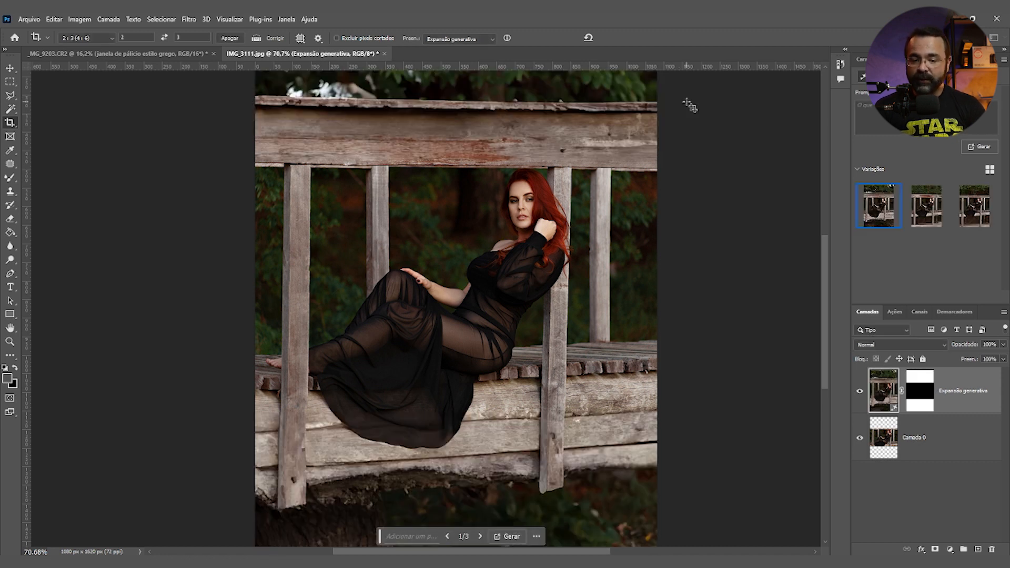
Compare the whole bridge photo with and without the Expansão generativa layer.
key(ctrl+0)
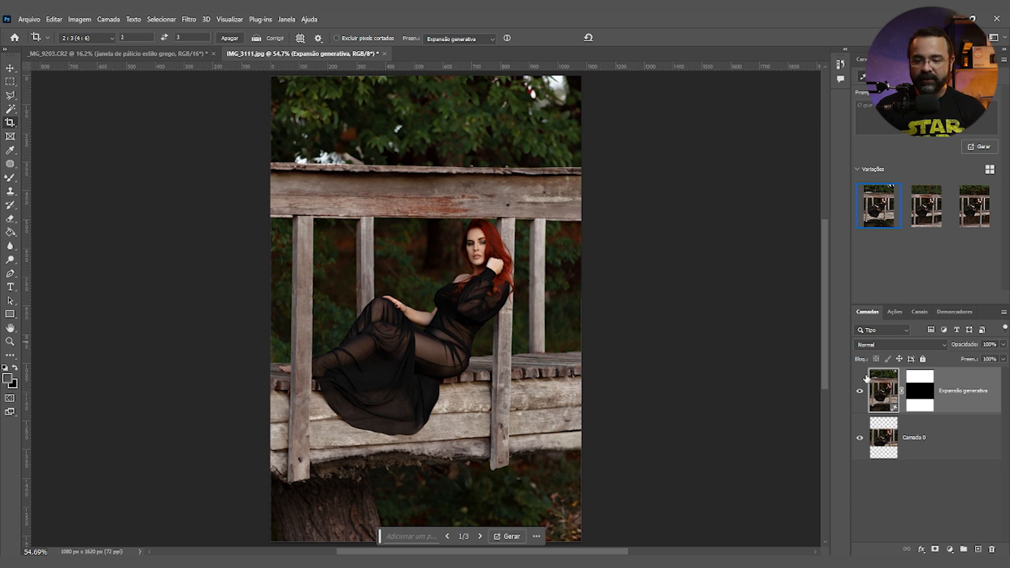
click(860, 392)
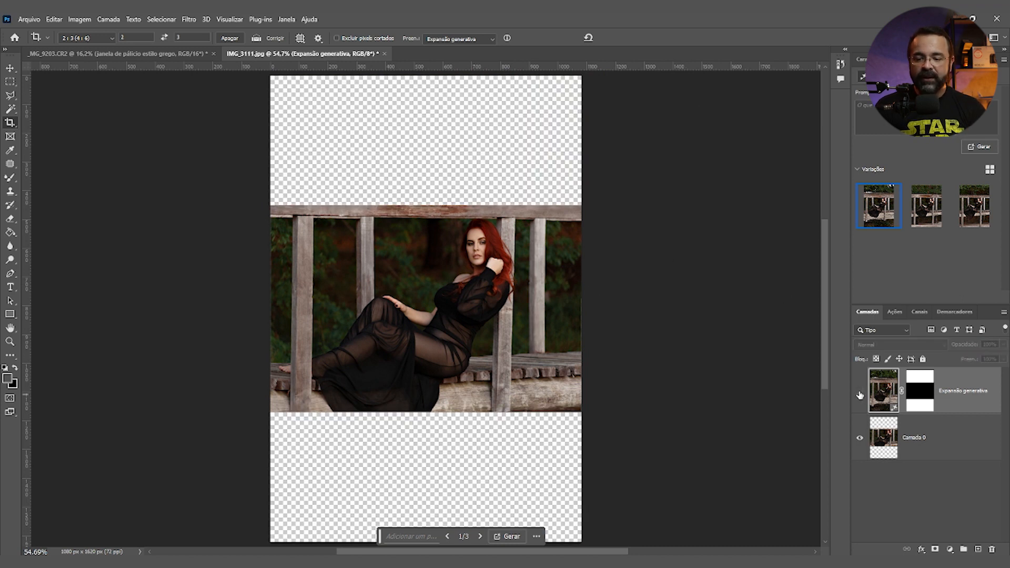
click(860, 392)
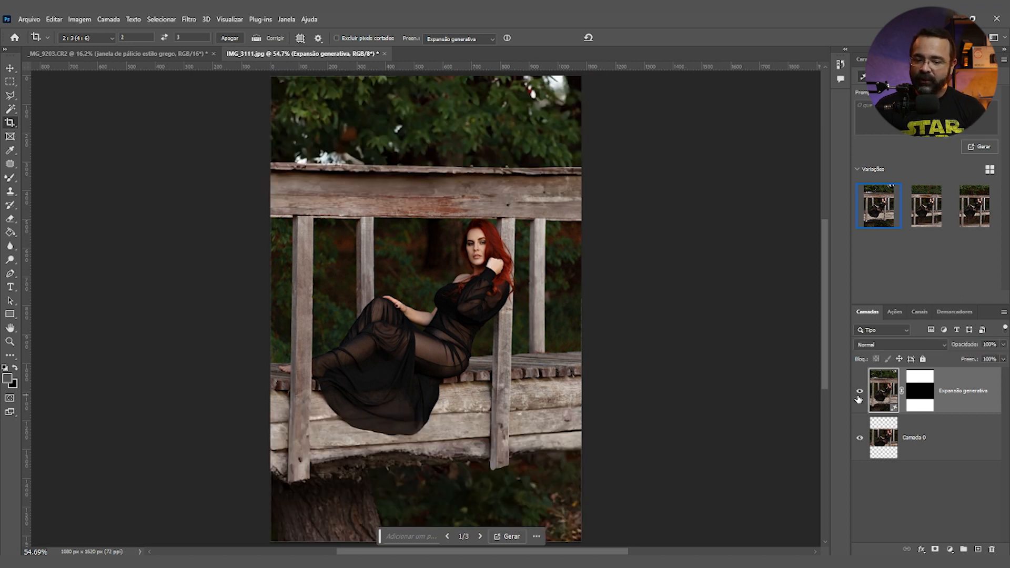
Compare the three generated expansion variations and keep the first one, with the tree trunk under the bridge.
click(927, 217)
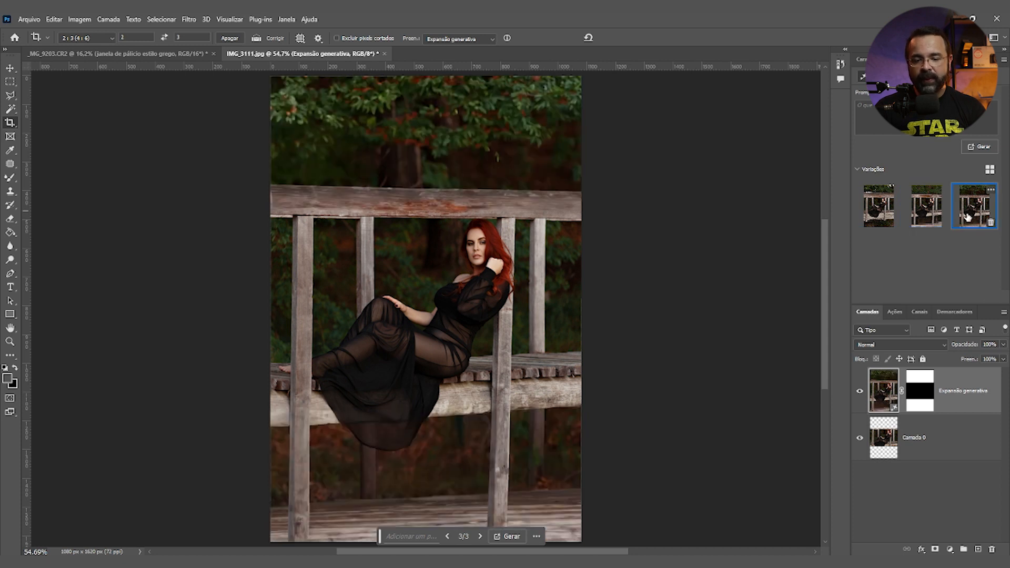
click(891, 212)
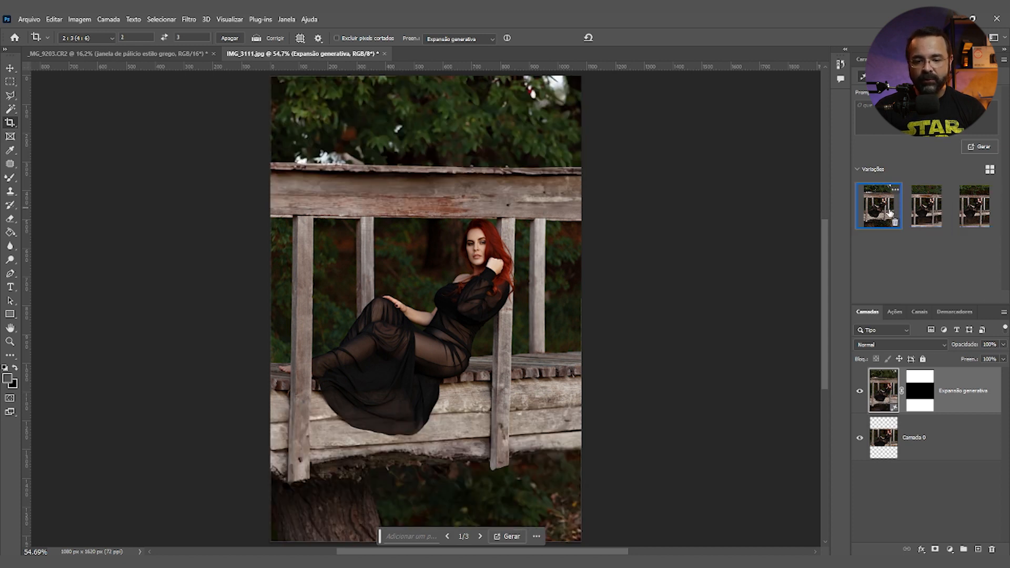
click(927, 215)
click(963, 218)
click(927, 214)
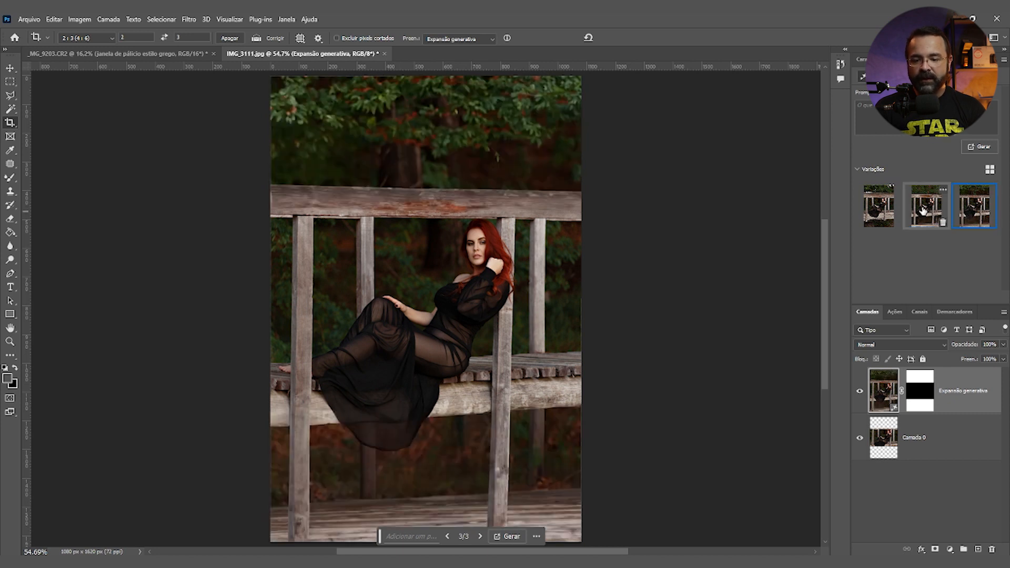
click(889, 212)
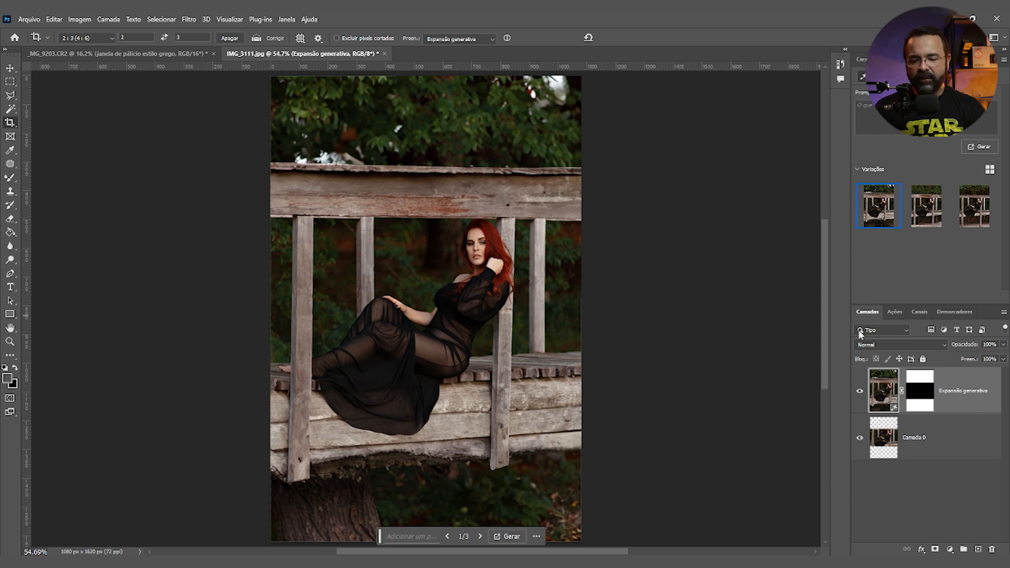
Select the area under the bridge beside the tree trunk with the Polygonal Lasso, adding the strip along its upper edge.
drag(826, 329, 821, 358)
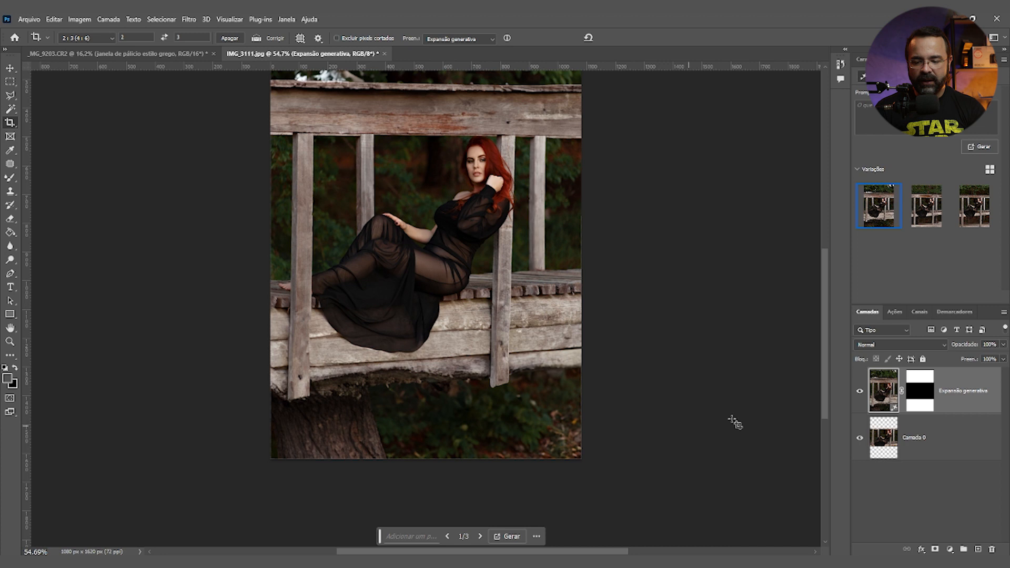
key(l)
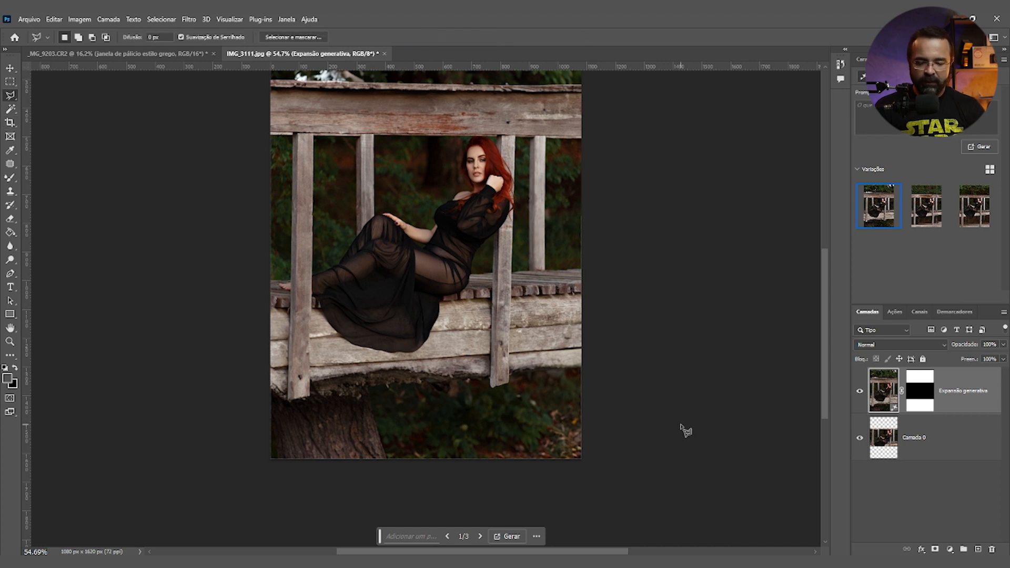
mouse_move(370, 388)
mouse_down()
mouse_move(394, 470)
mouse_move(546, 493)
mouse_move(599, 478)
mouse_move(597, 367)
mouse_move(587, 359)
mouse_move(584, 369)
mouse_move(494, 386)
mouse_up()
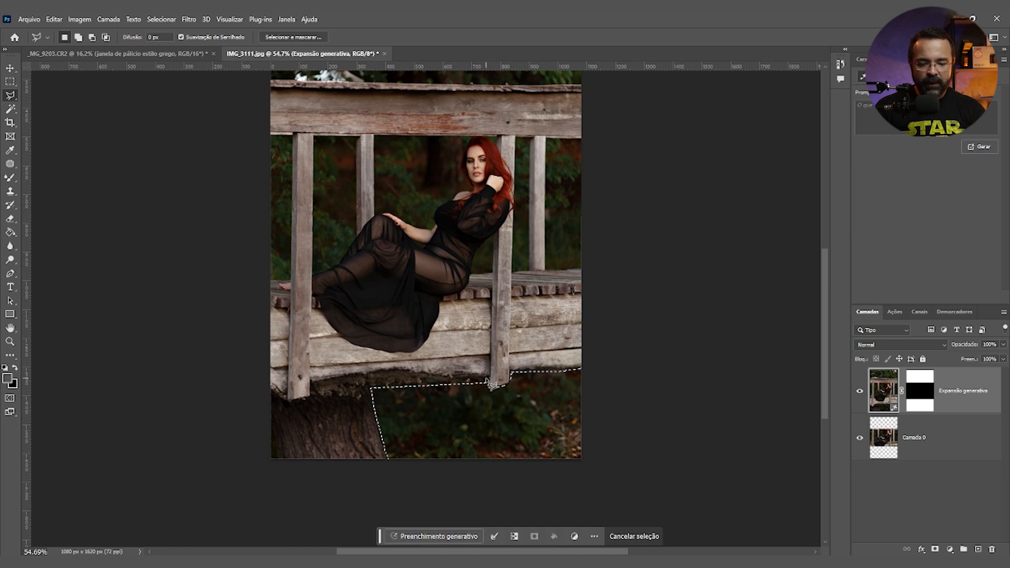
key(shift)
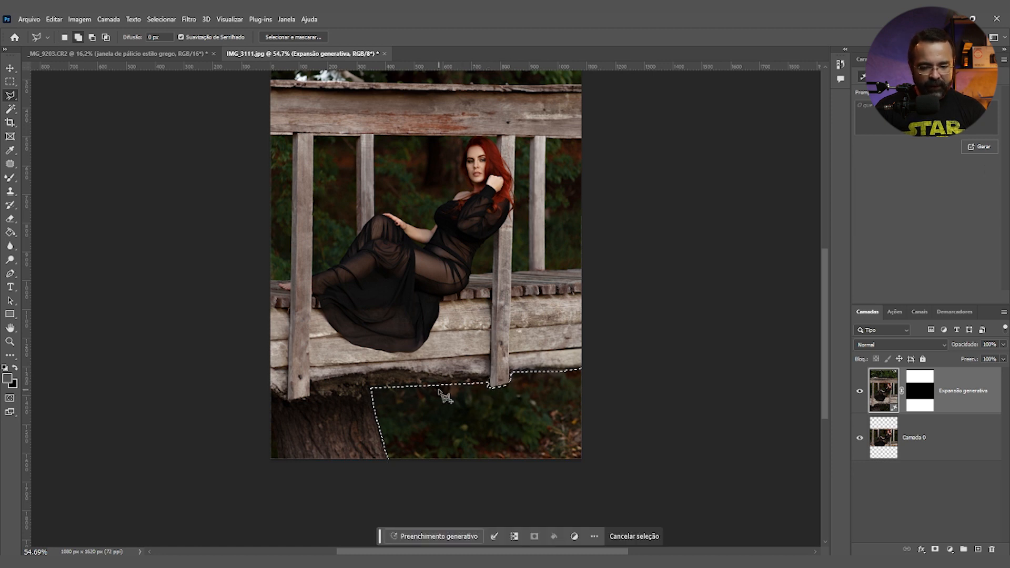
drag(379, 392, 402, 390)
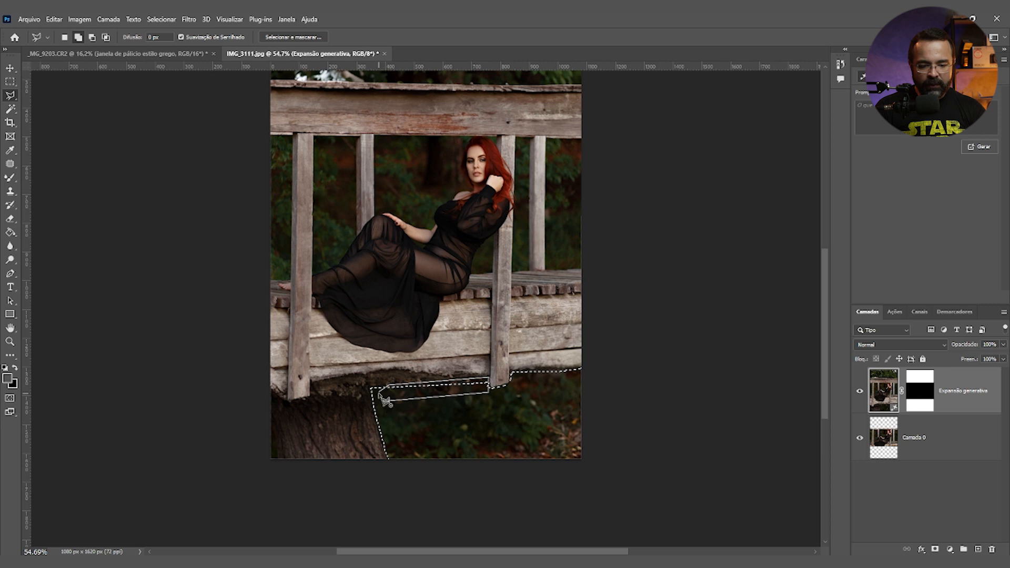
drag(384, 401, 382, 396)
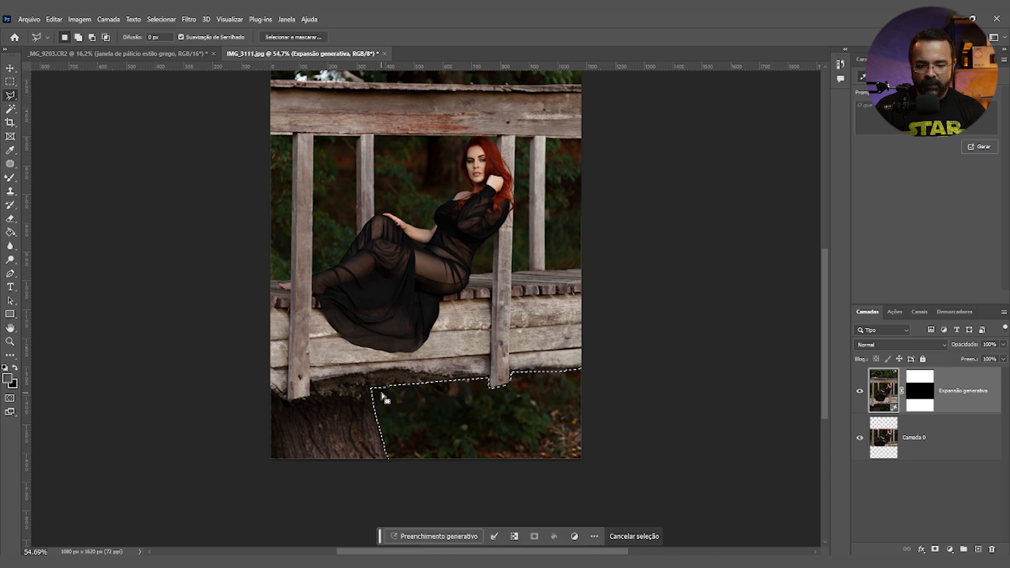
Run Generative Fill on the area under the bridge with the prompt "lago".
click(453, 536)
click(455, 536)
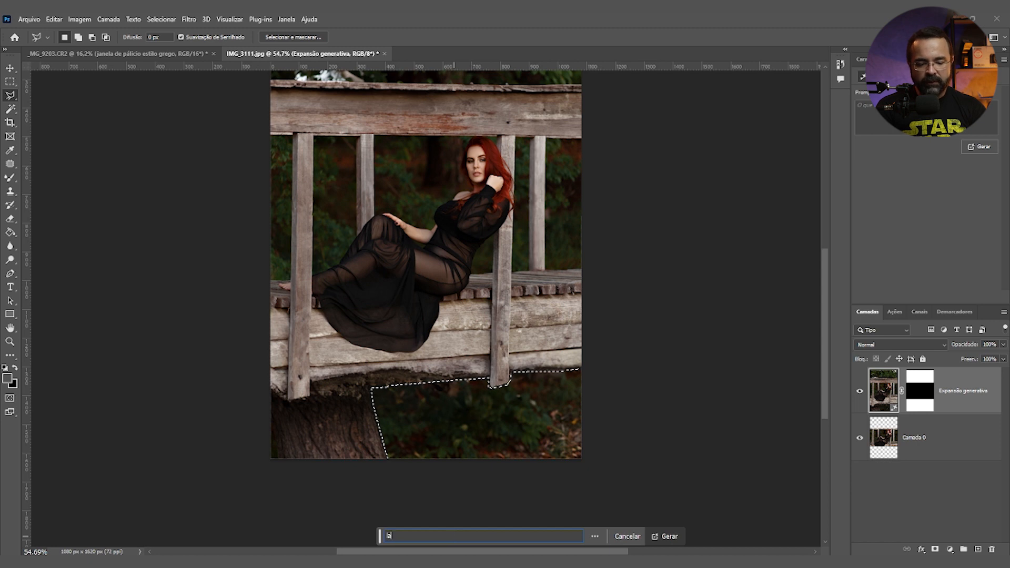
key(Return)
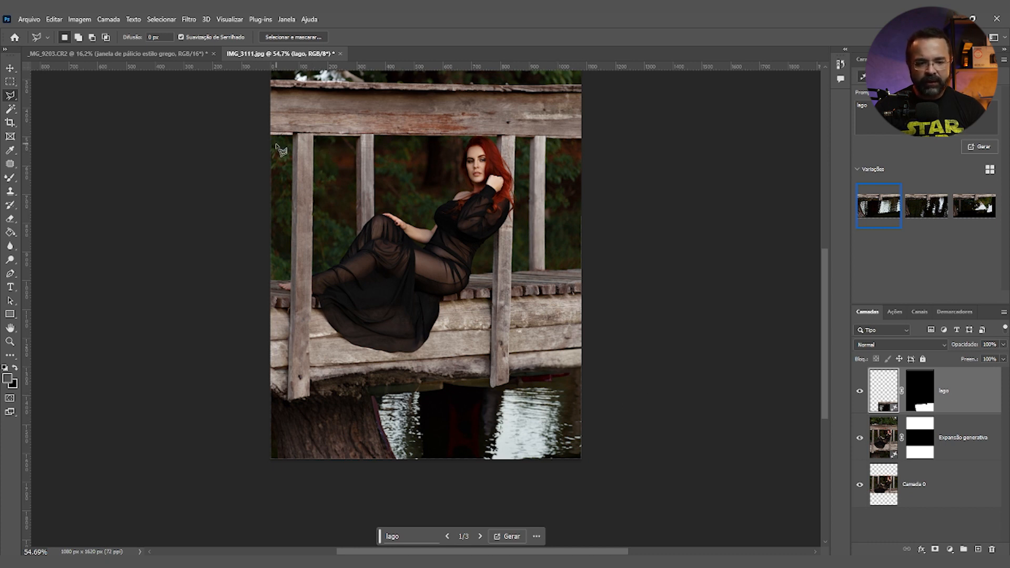
Select the background opening between the two left bridge posts, above the model's legs, with the Polygonal Lasso.
click(316, 138)
click(356, 138)
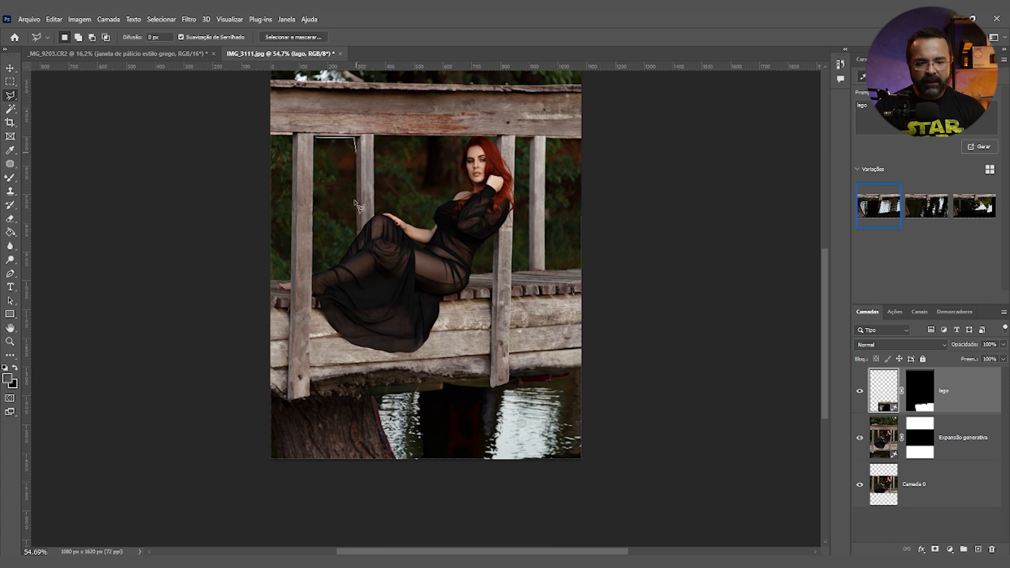
click(354, 235)
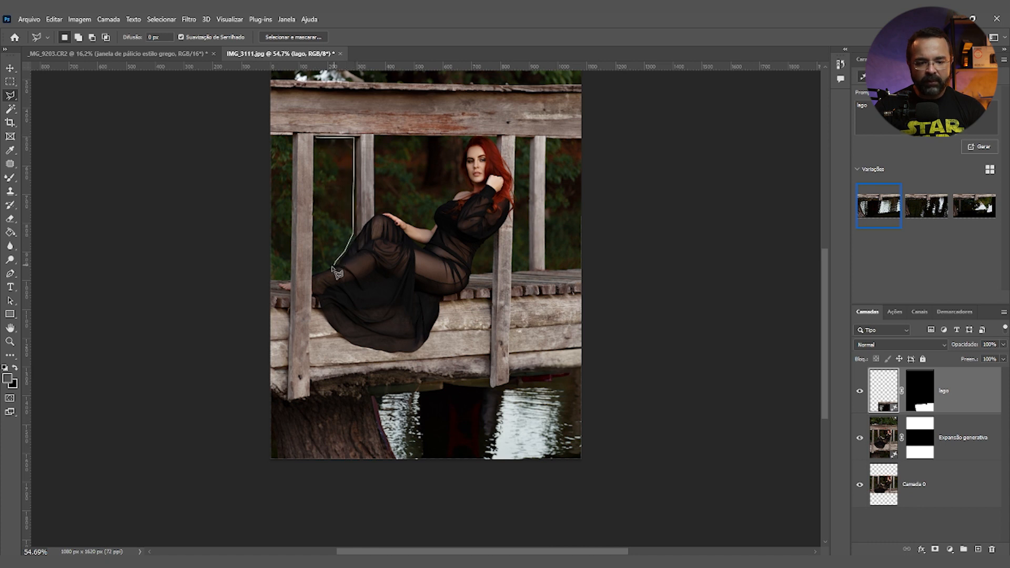
double_click(317, 273)
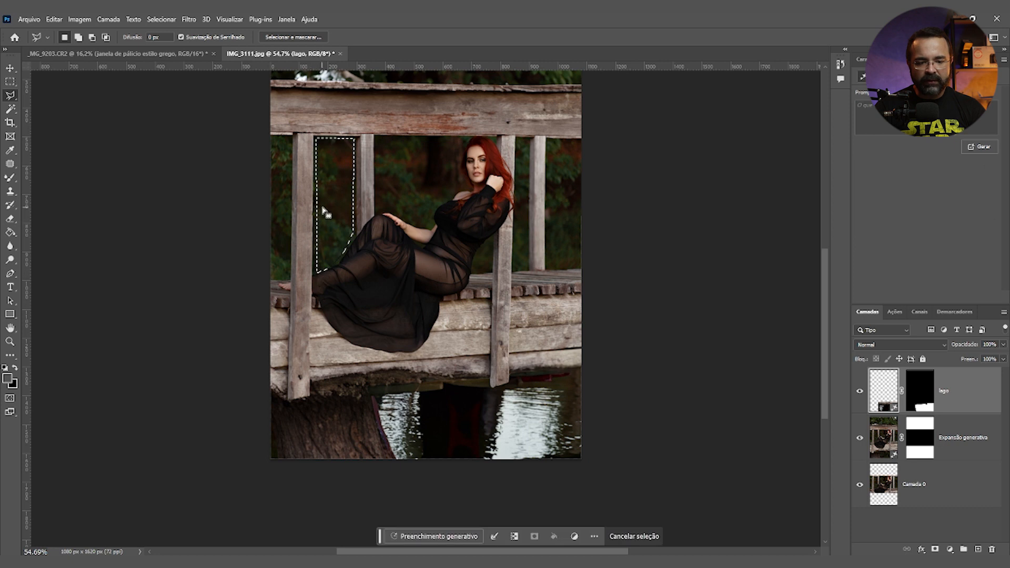
key(shift)
shift+click(319, 143)
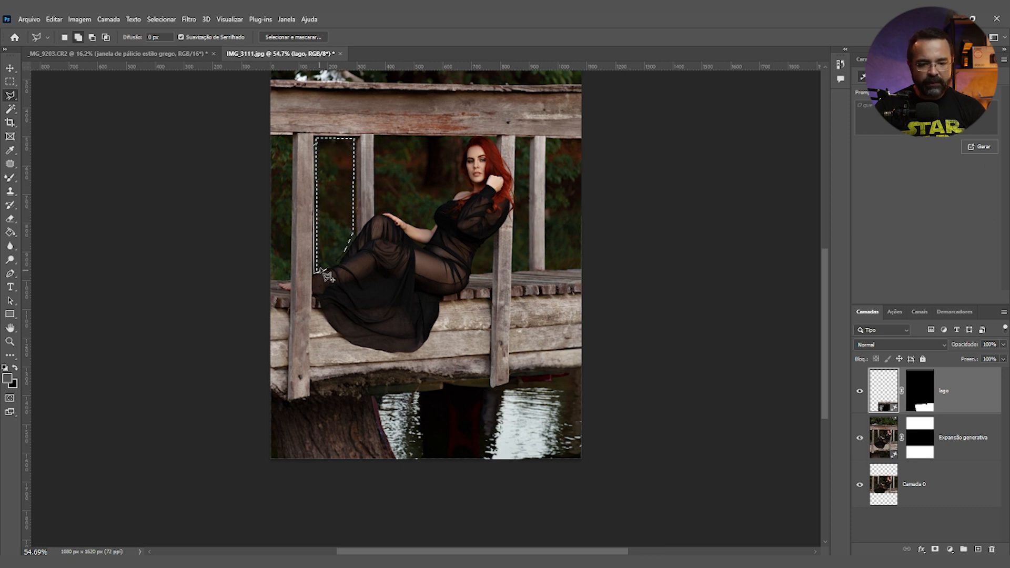
click(323, 144)
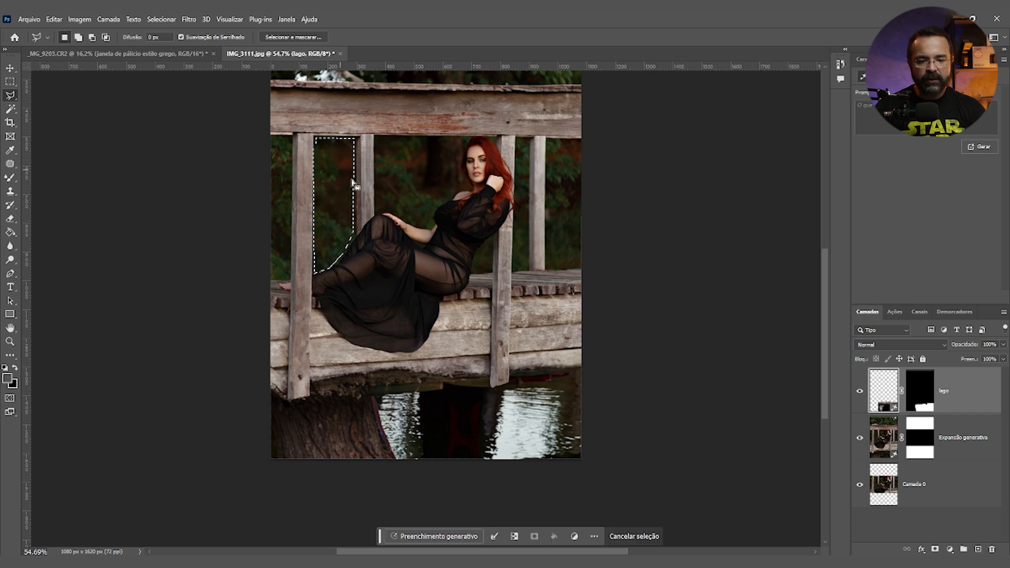
Run Generative Fill on the opening between the left posts with the prompt "cachoeira".
click(436, 537)
text(ca)
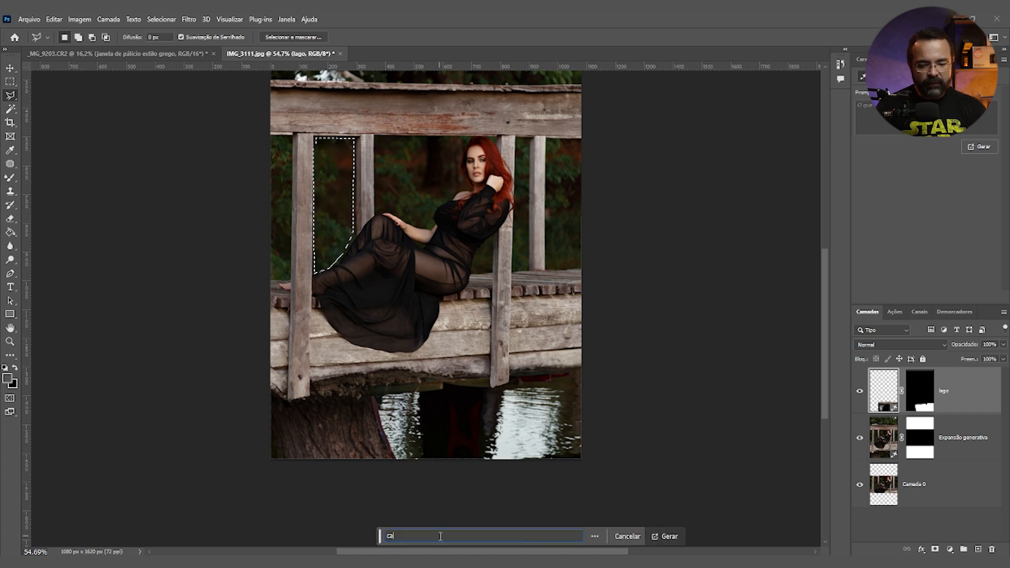
text(choeira)
key(Return)
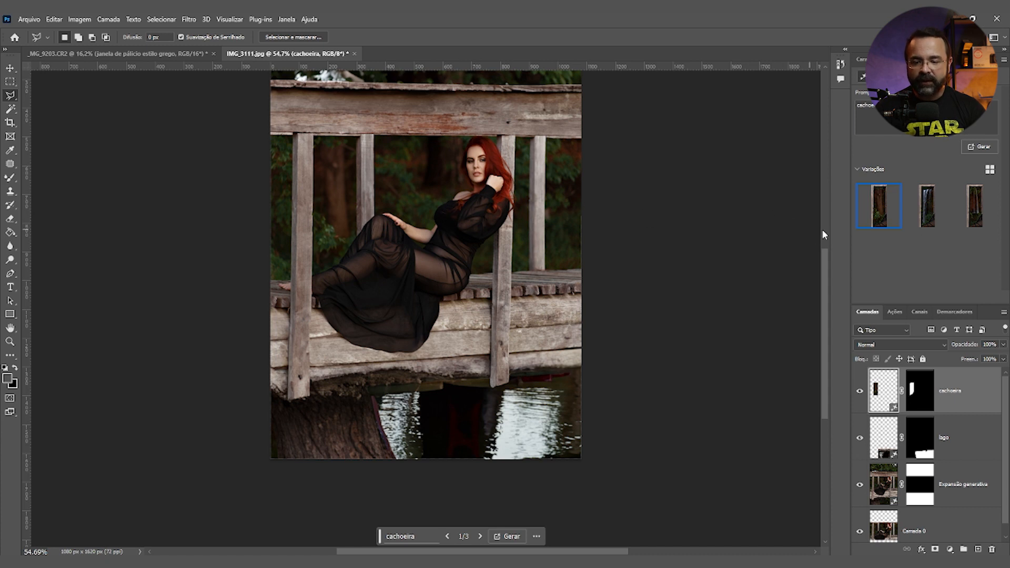
Compare the three generated waterfall variations and keep the second one.
click(927, 219)
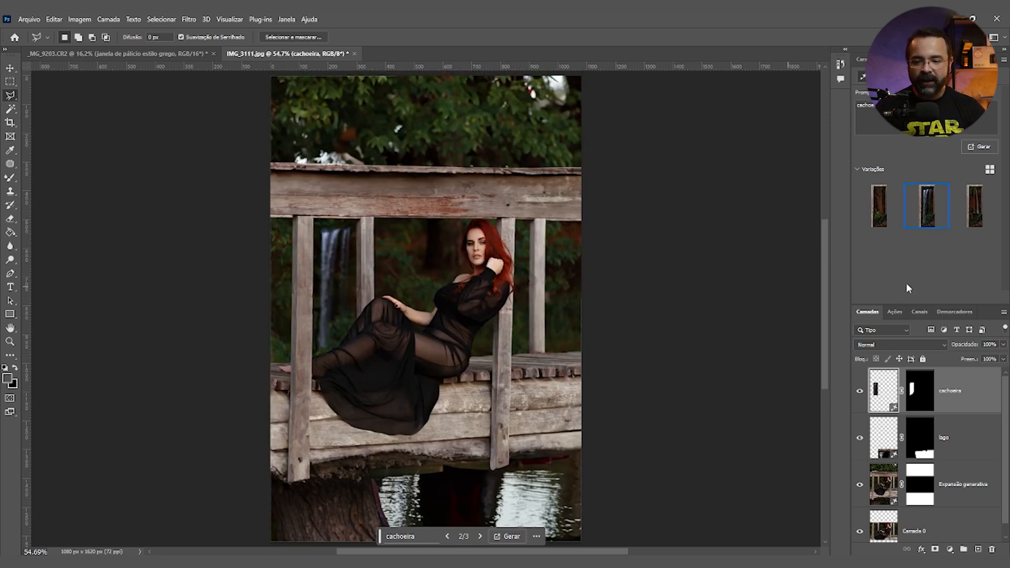
click(964, 224)
click(929, 218)
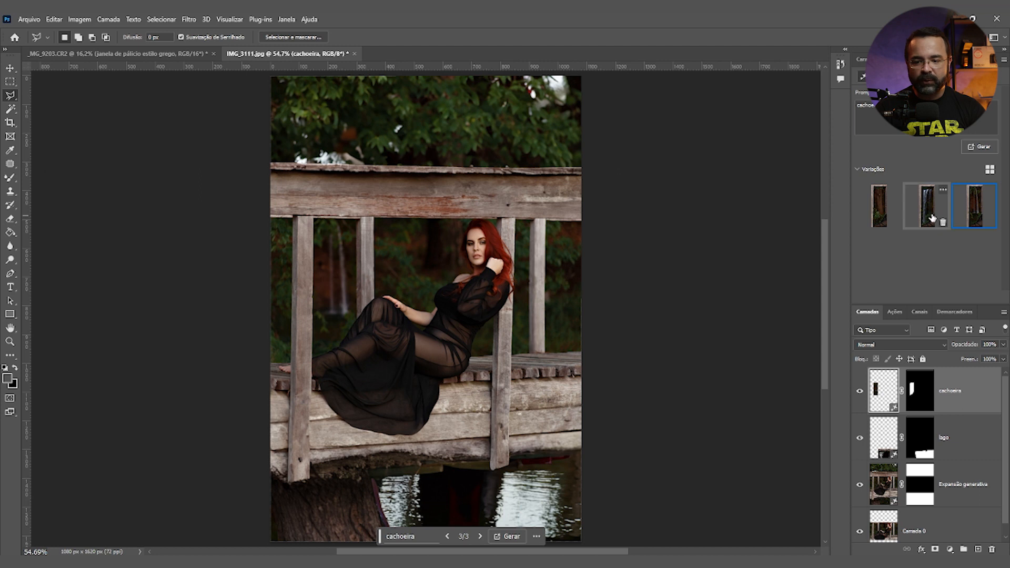
click(878, 219)
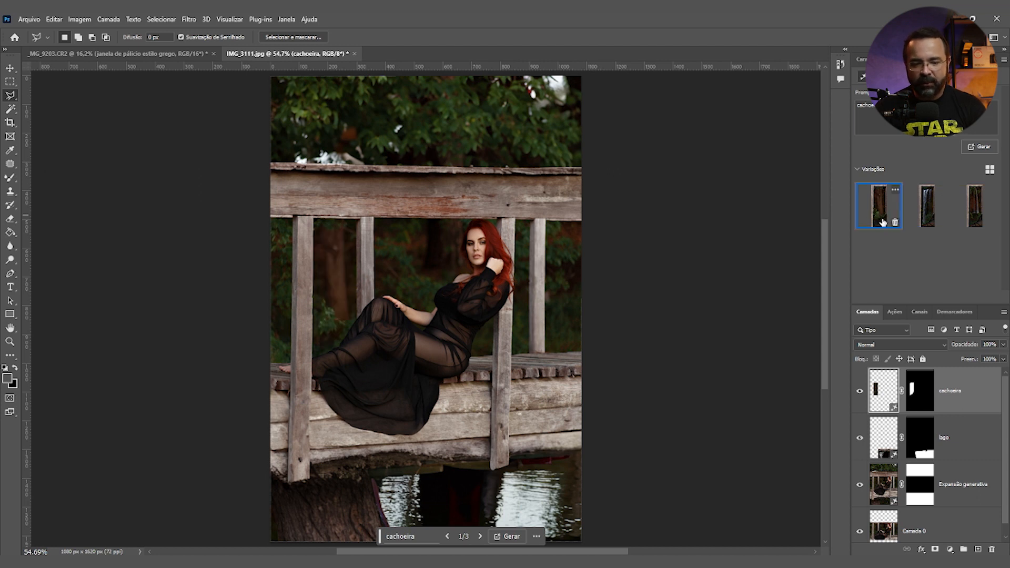
click(921, 217)
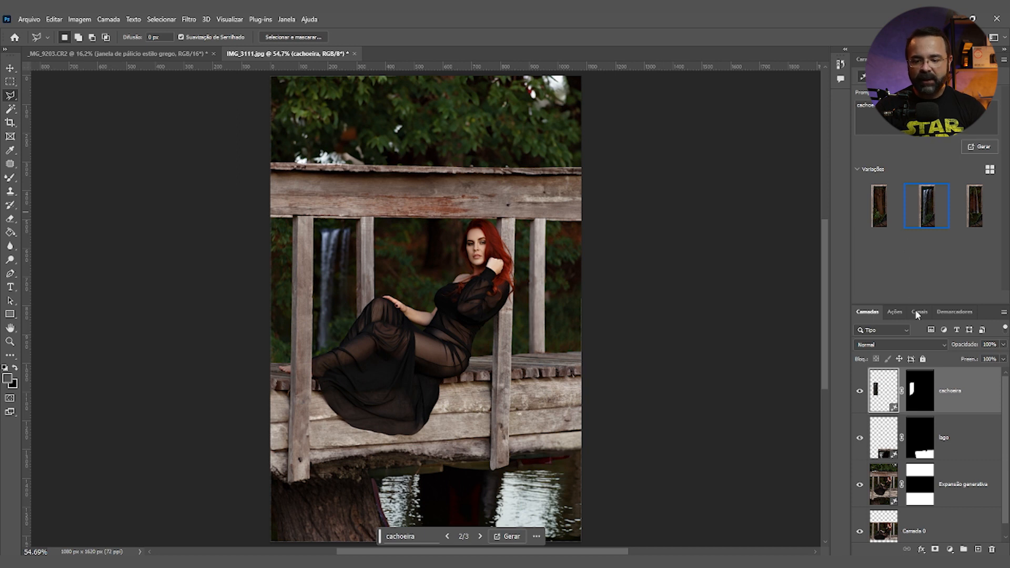
Compare the original Camada 0 photo alone with the full composite by toggling layer visibility.
click(859, 534)
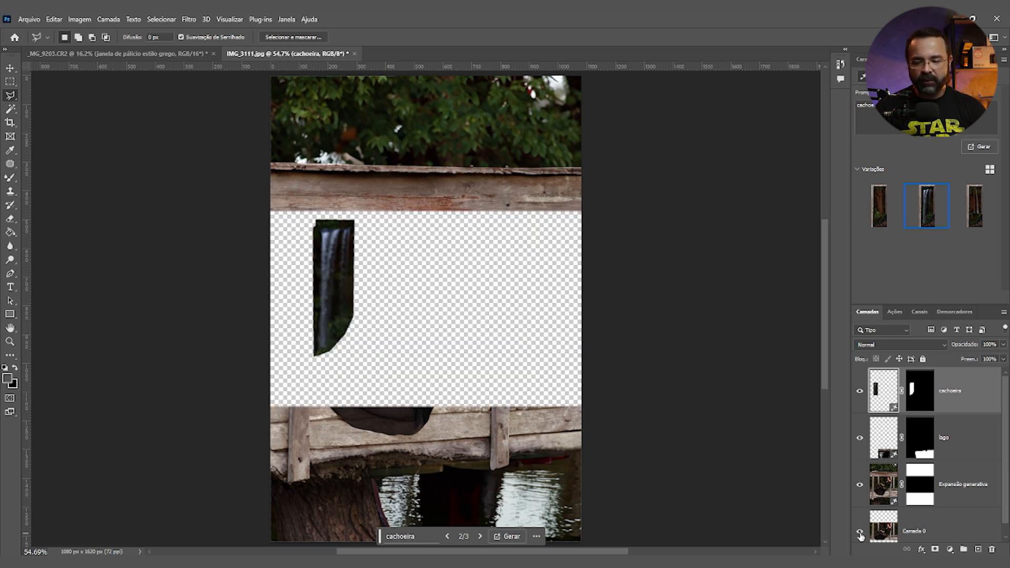
click(860, 534)
scroll(860, 529, down, 1)
click(860, 522)
click(861, 523)
alt+click(861, 523)
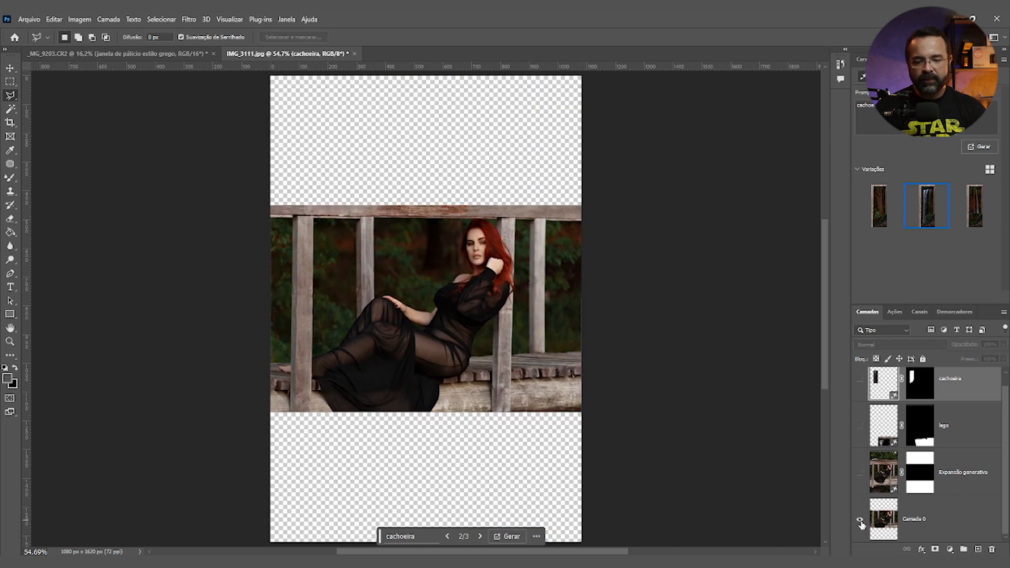
alt+click(862, 524)
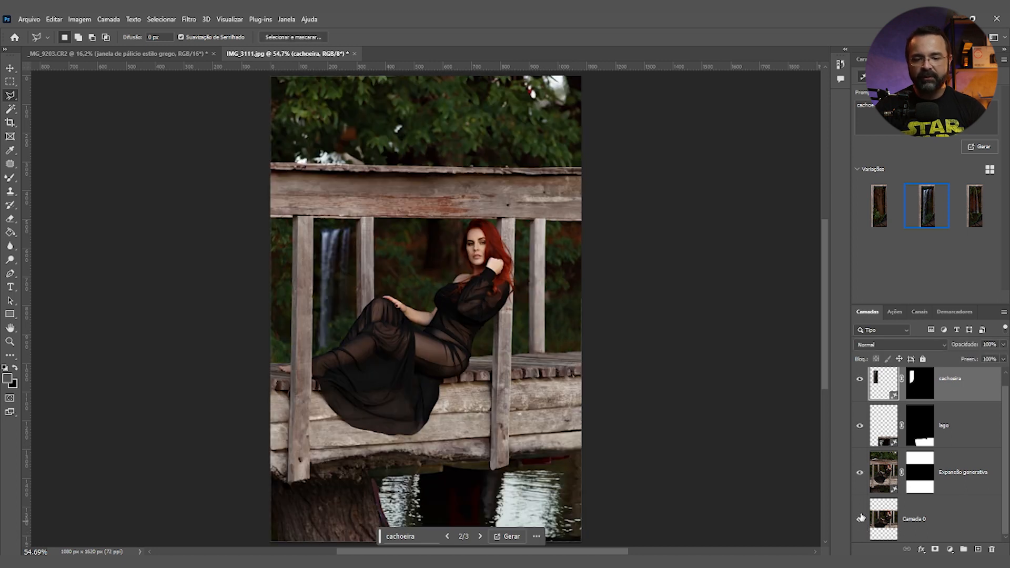